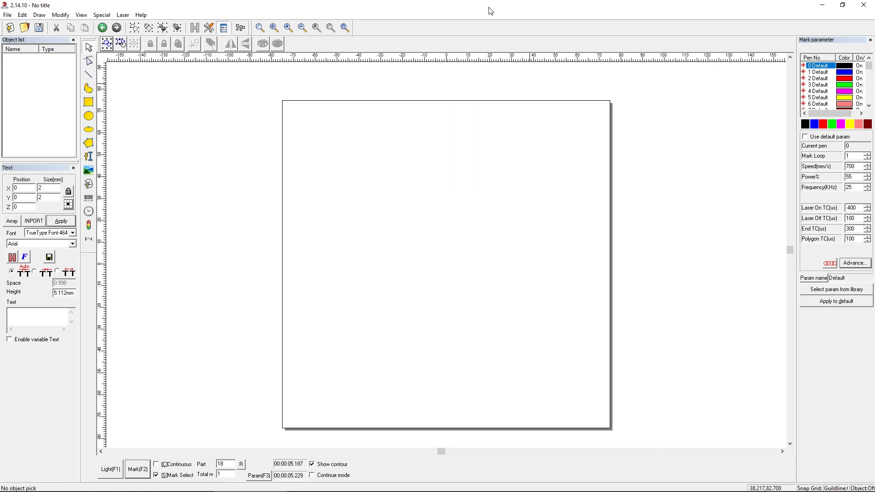
Step: Place a TEXT object near the page centre and fill it with 0.05 mm cross hatching
left_click(89, 156)
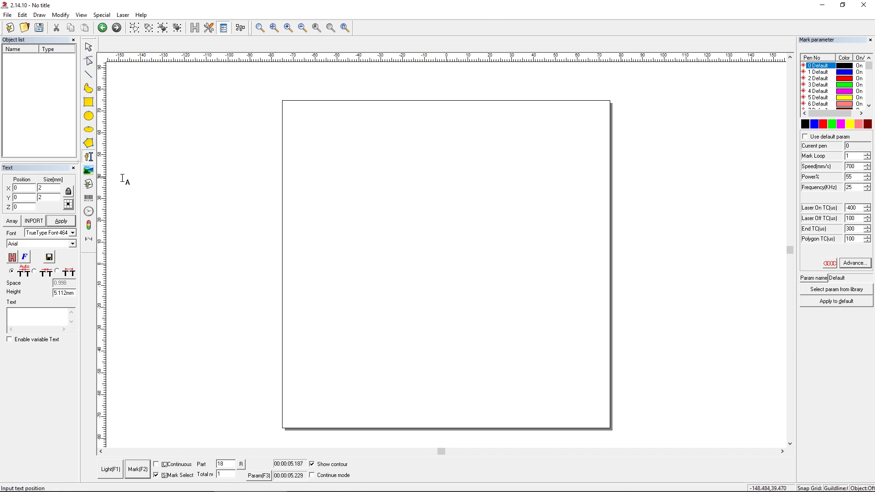
left_click(386, 245)
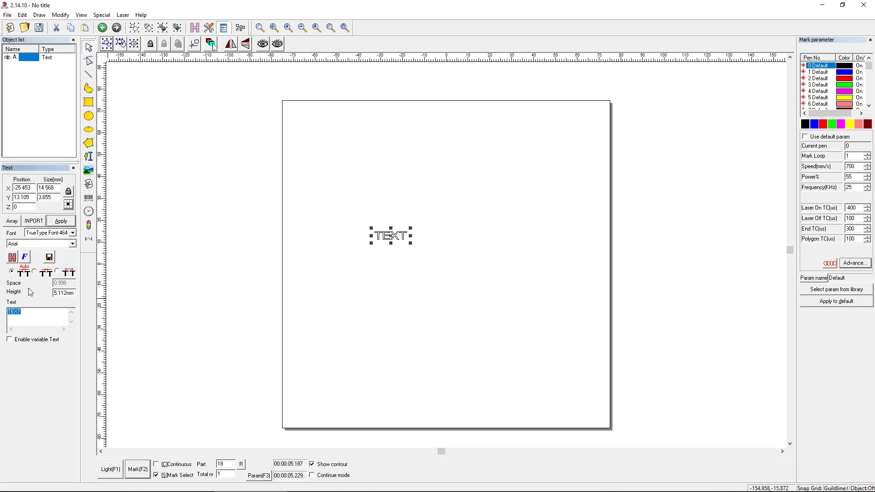
left_click(13, 257)
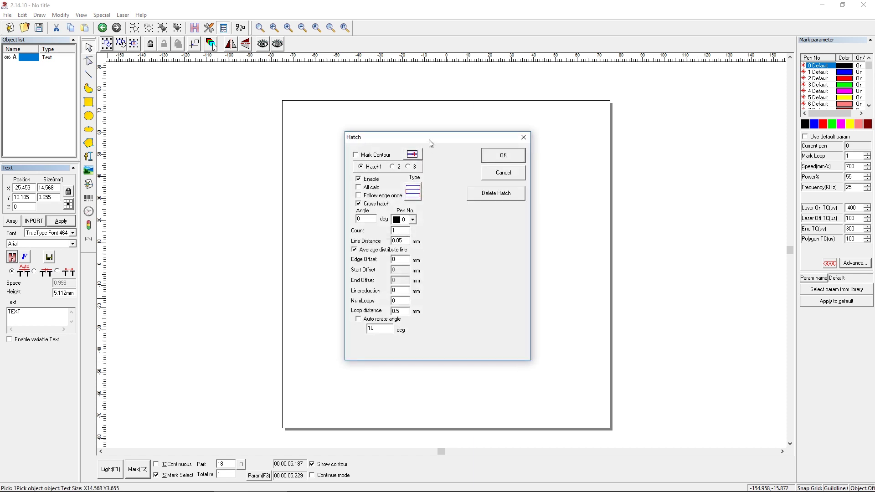
left_click_drag(431, 144, 516, 152)
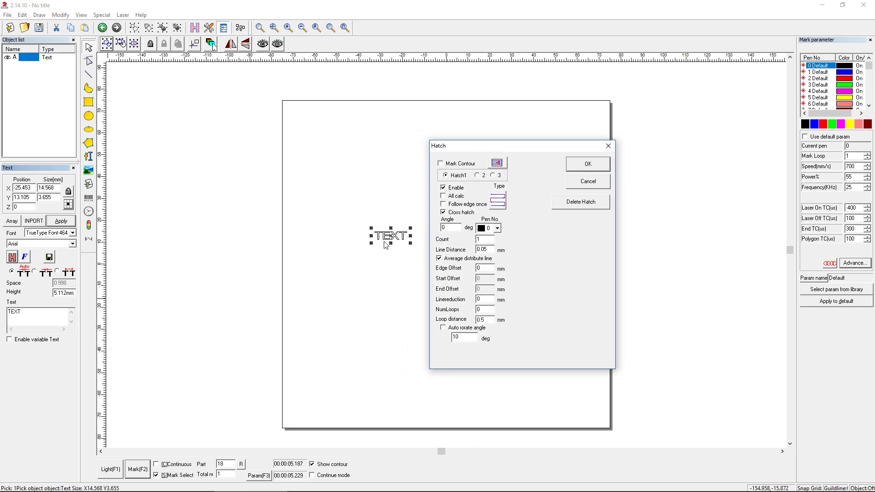
left_click(599, 169)
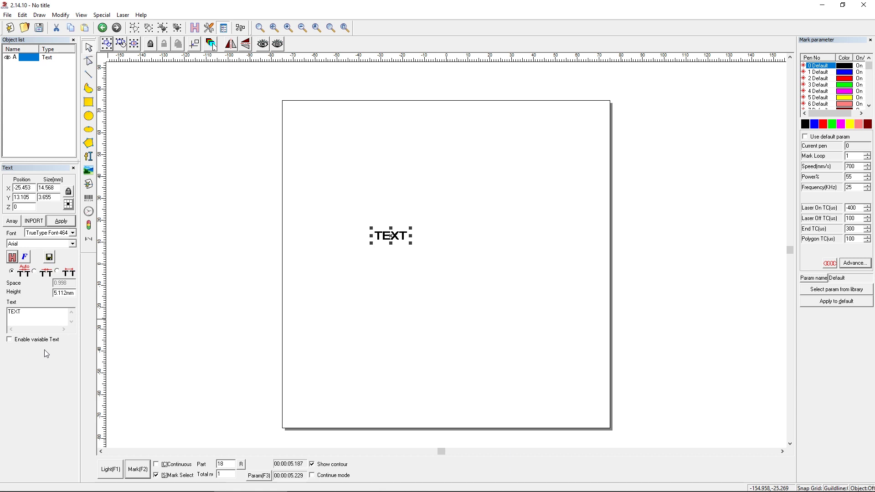
Step: Enable variable text on the TEXT object and add a new text element
left_click(9, 341)
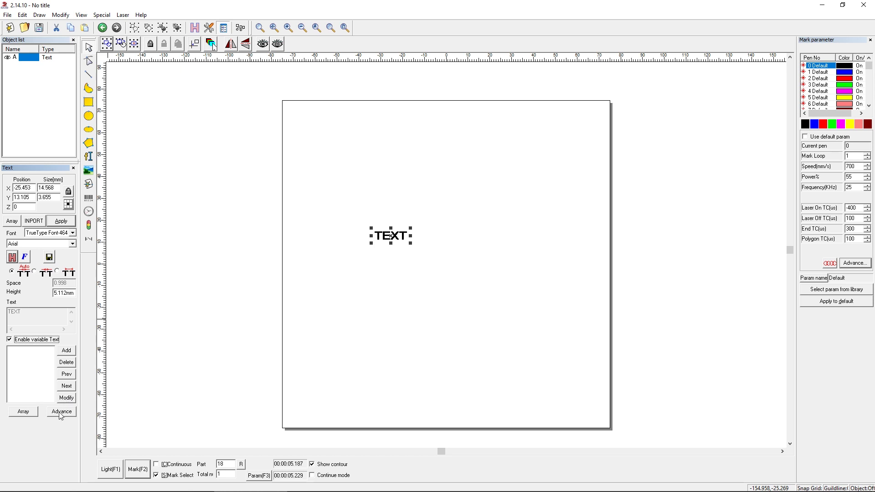
left_click(67, 351)
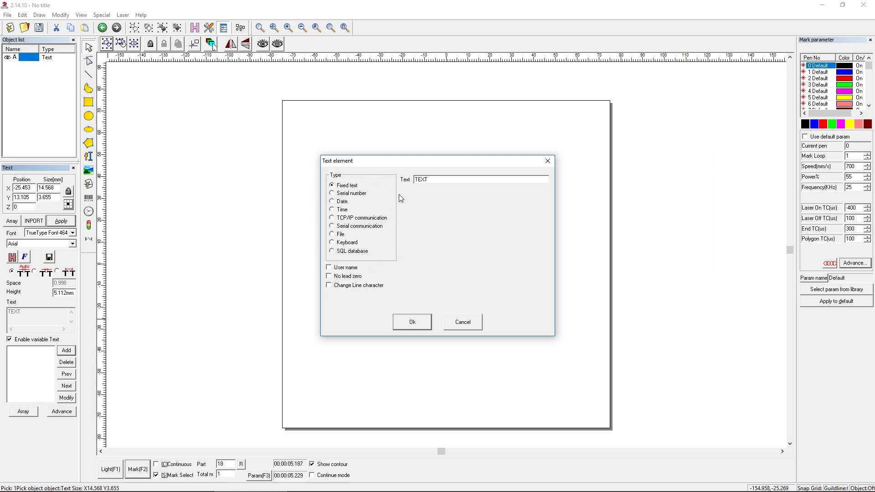
Step: Make the element a serial number starting at 0000, incrementing by 1, in Dec mode
left_click(350, 197)
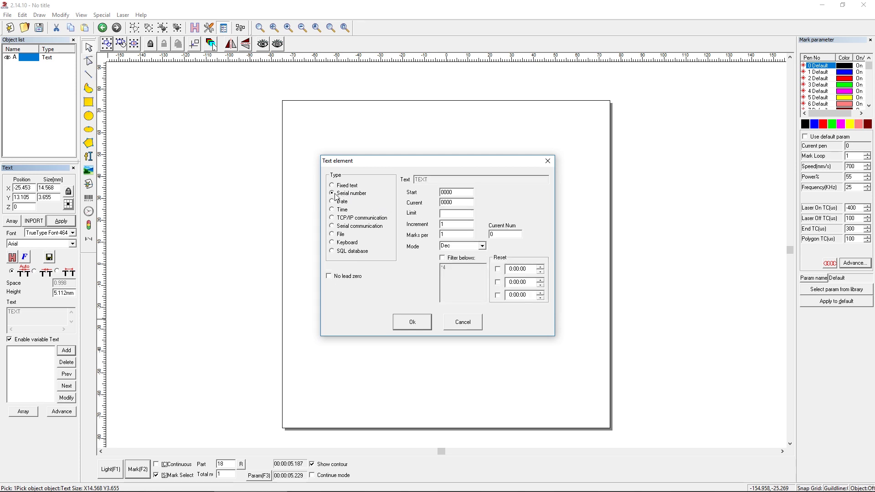
double_click(458, 193)
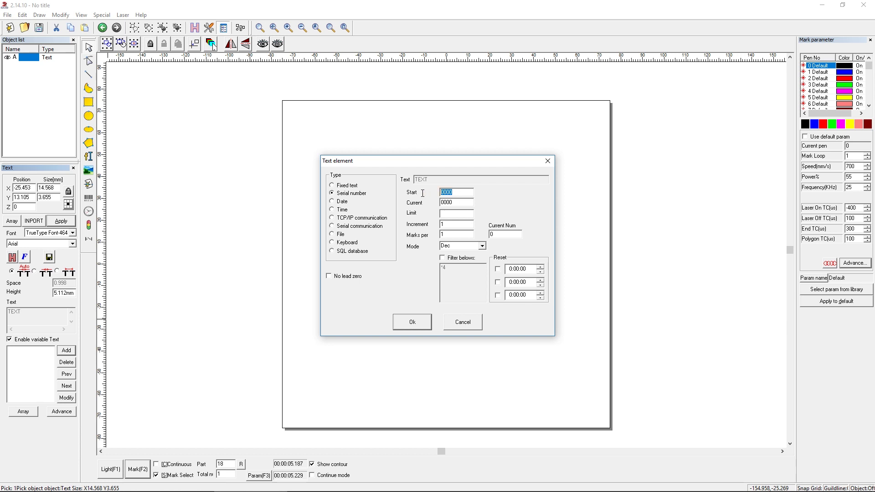
key("Tab")
left_click(449, 214)
left_click(448, 225)
left_click_drag(454, 236, 429, 240)
left_click(482, 247)
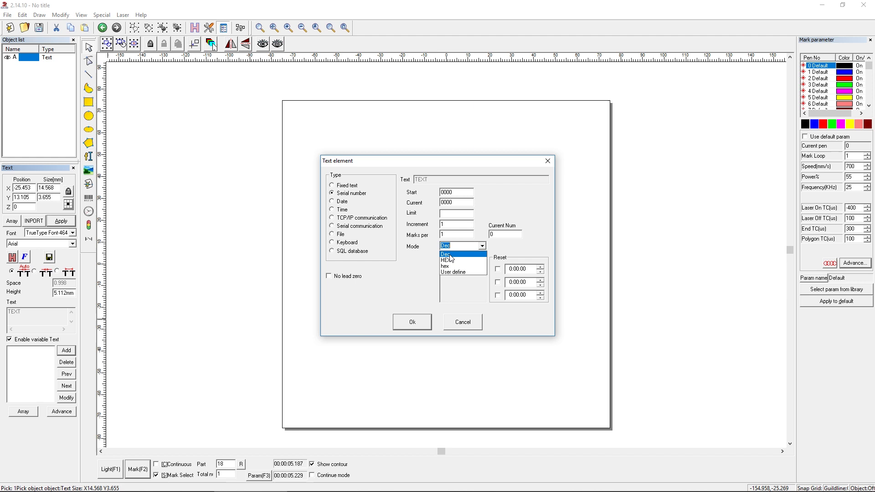
left_click(450, 255)
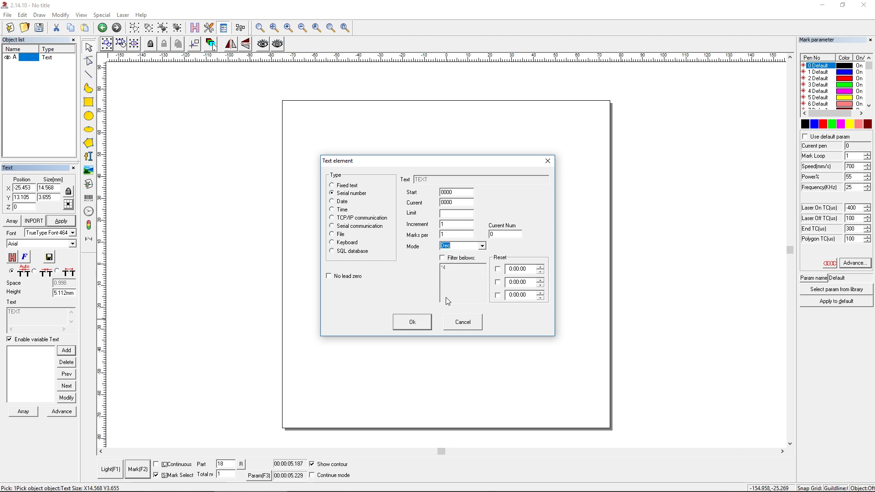
Step: Try a serial number filter pattern, then clear it and leave the filter unchecked
left_click(442, 259)
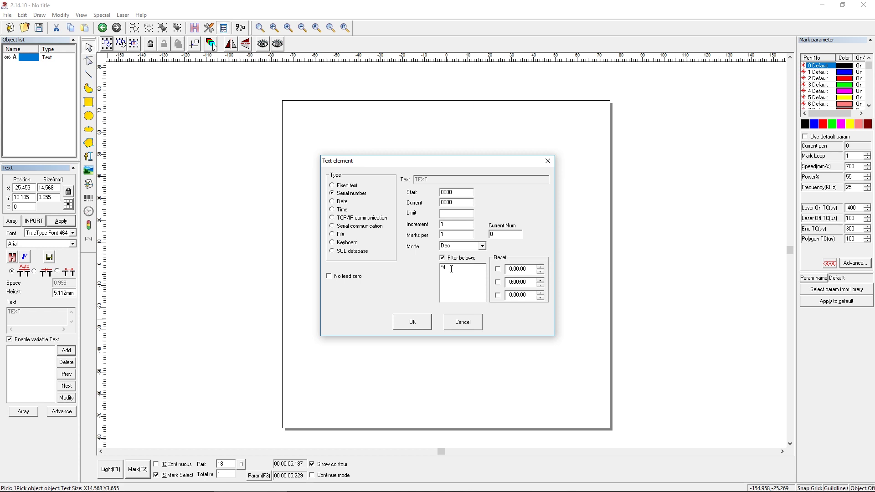
left_click_drag(452, 269, 409, 273)
type("***")
key("BackSpace")
key("BackSpace")
key("BackSpace")
left_click(443, 258)
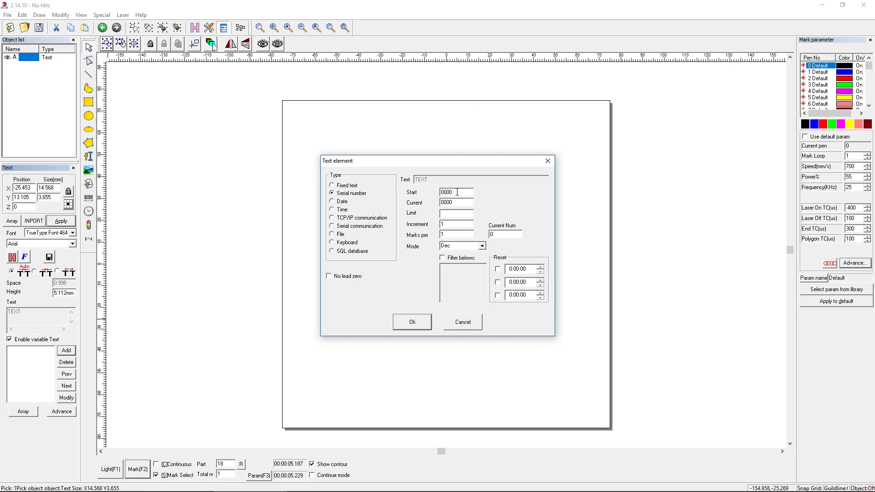
Step: Set Start and Current to 0001 and Limit to 0010, then confirm the serial settings
type("1")
left_click_drag(453, 202, 450, 202)
type("1")
left_click(456, 215)
type("001")
left_click(413, 322)
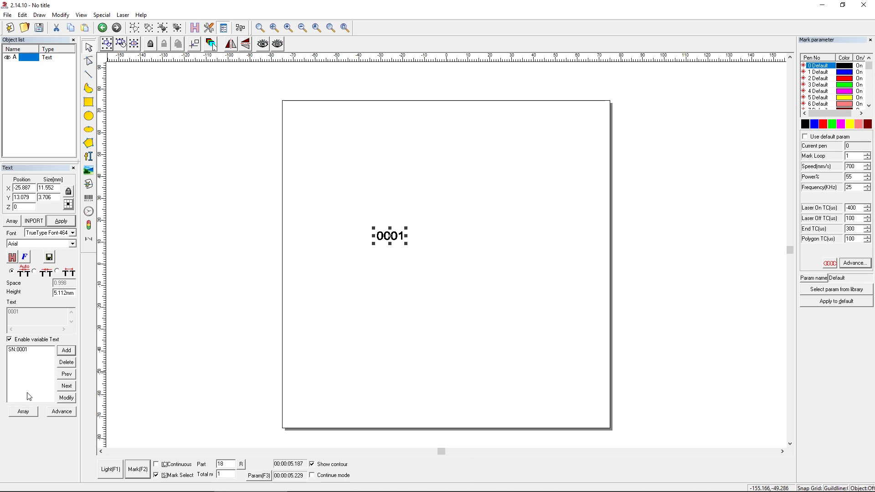
Step: Preview with the aiming light, laser-mark 0001 onto the metal part, and select SN:0002
left_click(108, 471)
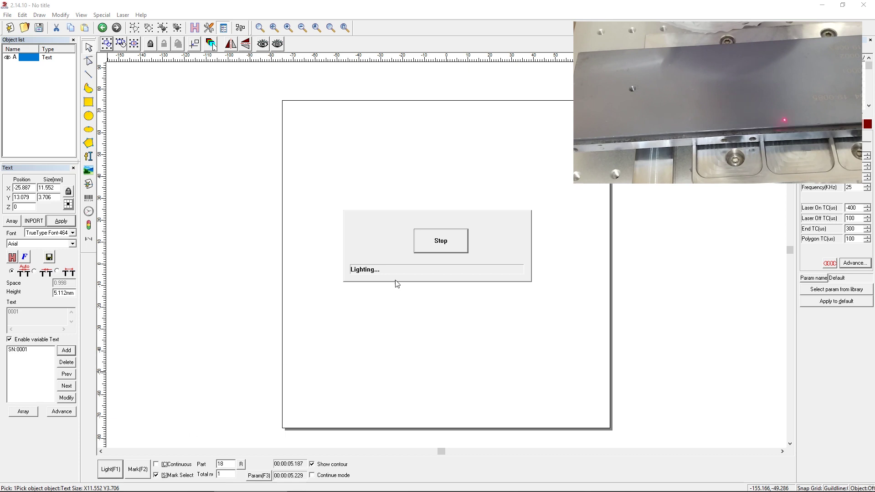
left_click(446, 246)
left_click(128, 470)
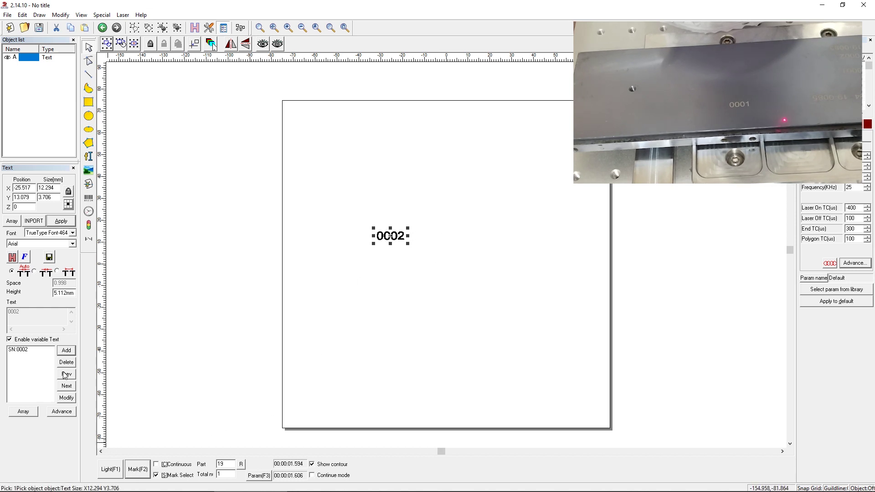
left_click(32, 350)
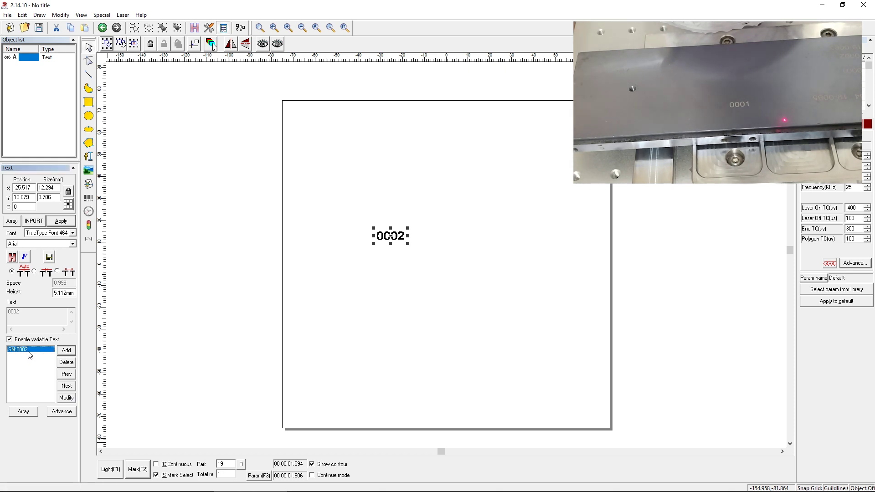
Step: Change the serial number element's Increment value and confirm the settings
left_click(66, 398)
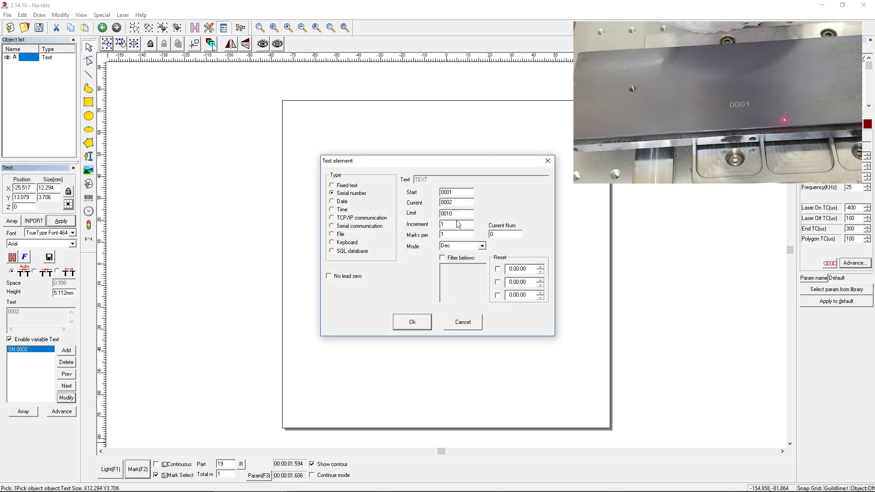
double_click(438, 224)
left_click(416, 319)
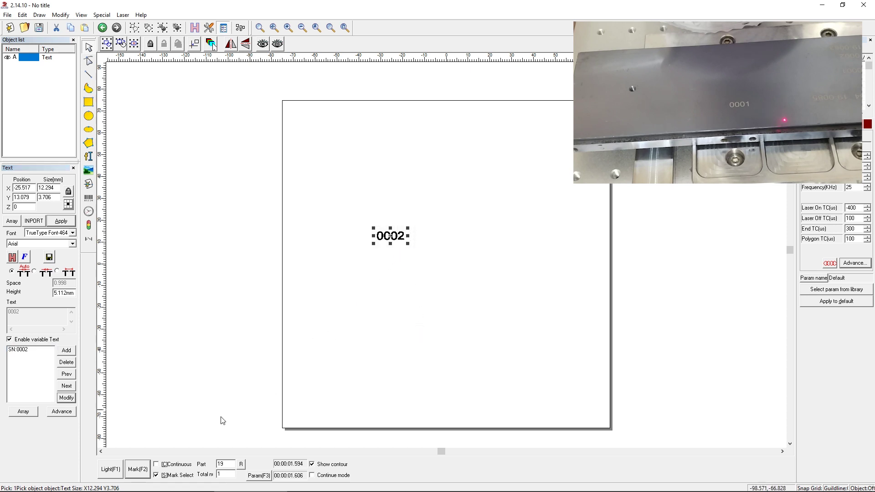
Step: Preview with the aiming light and laser-mark 0002 beneath 0001 on the part
left_click(110, 469)
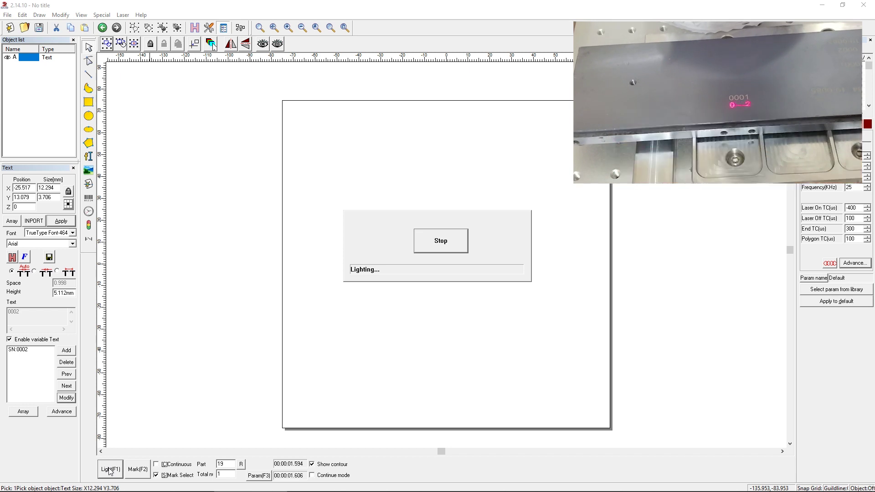
left_click(438, 242)
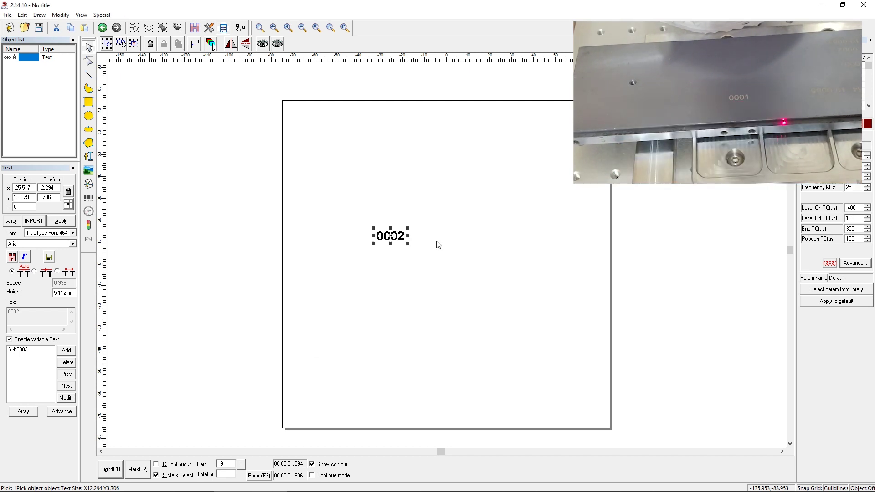
left_click(138, 472)
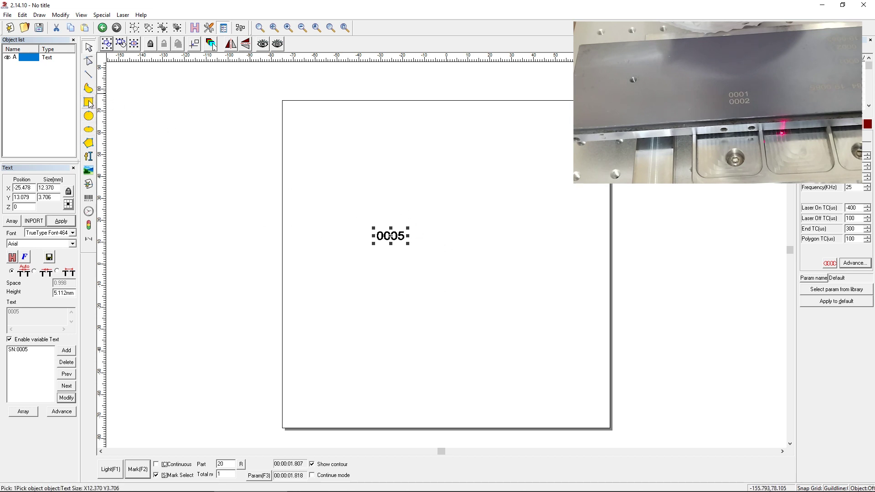
Step: Draw a small hexagon above the 0005 serial number
left_click(89, 145)
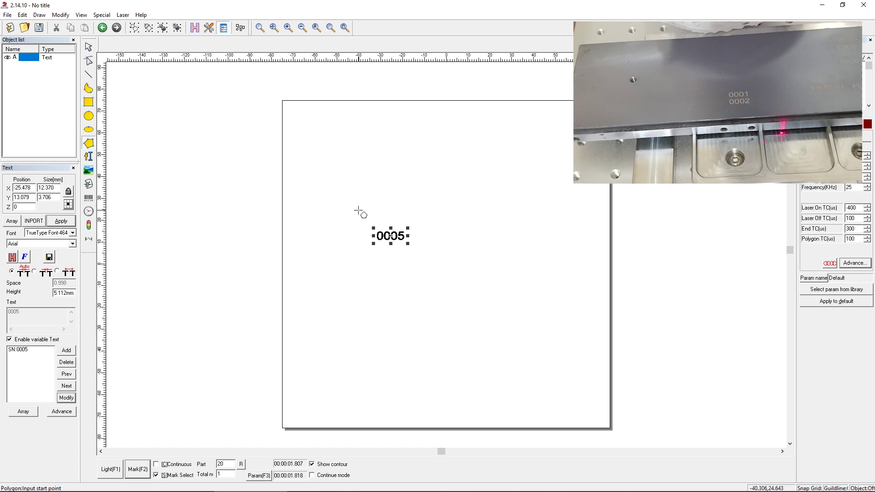
left_click_drag(359, 210, 372, 221)
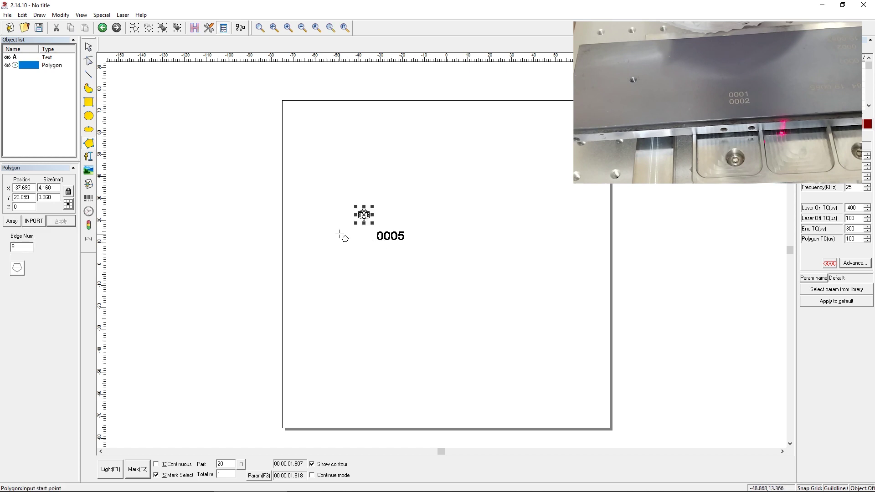
left_click(285, 218)
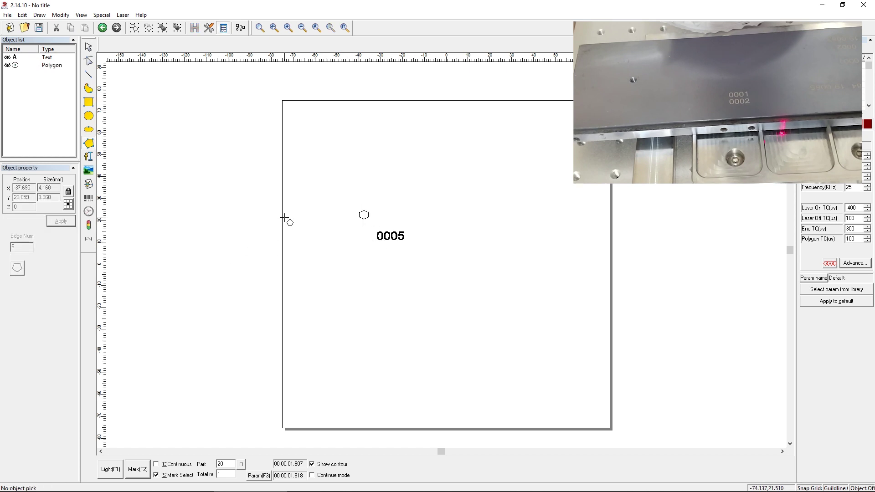
Step: Add a 'Logo' text object and position it beside the hexagon above 0005
left_click(90, 158)
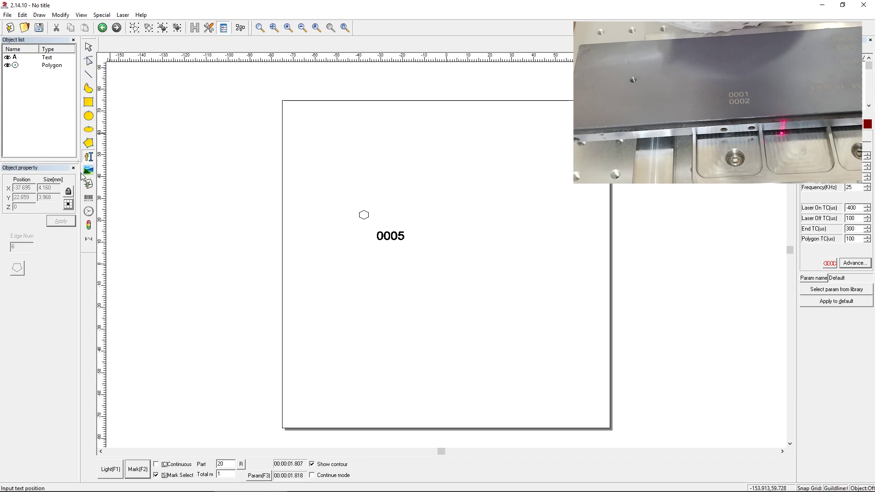
left_click(378, 214)
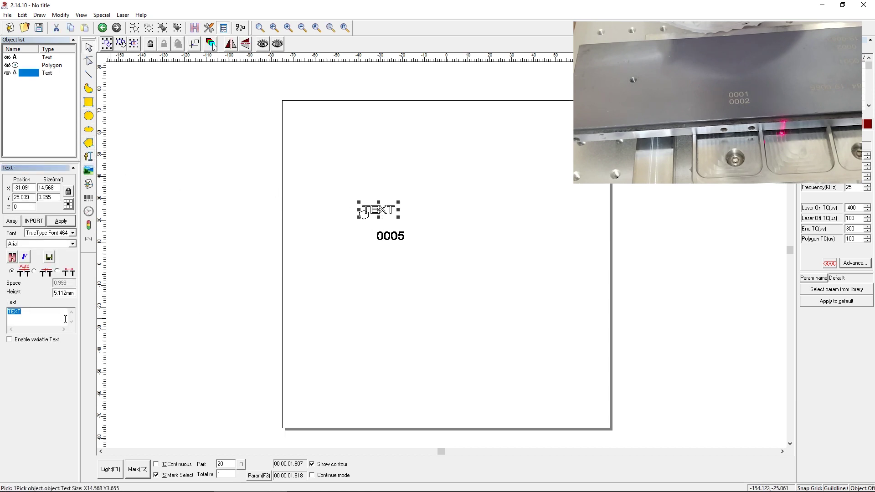
type("Logo")
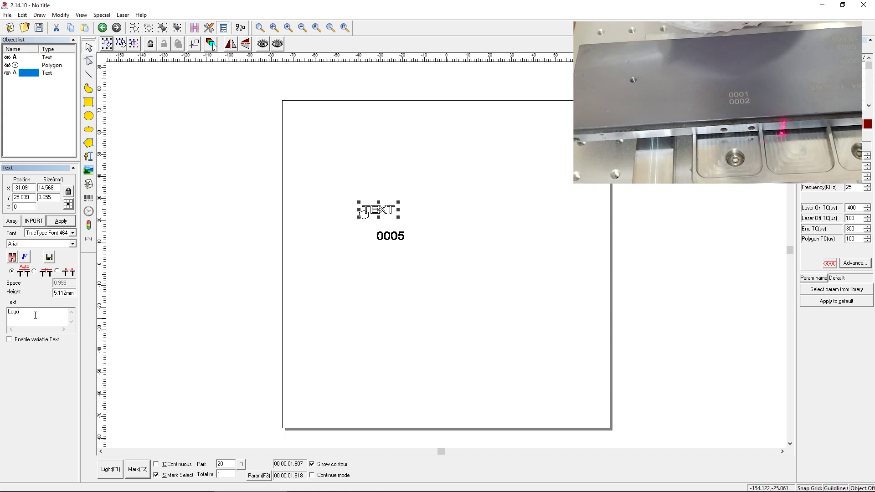
left_click(67, 222)
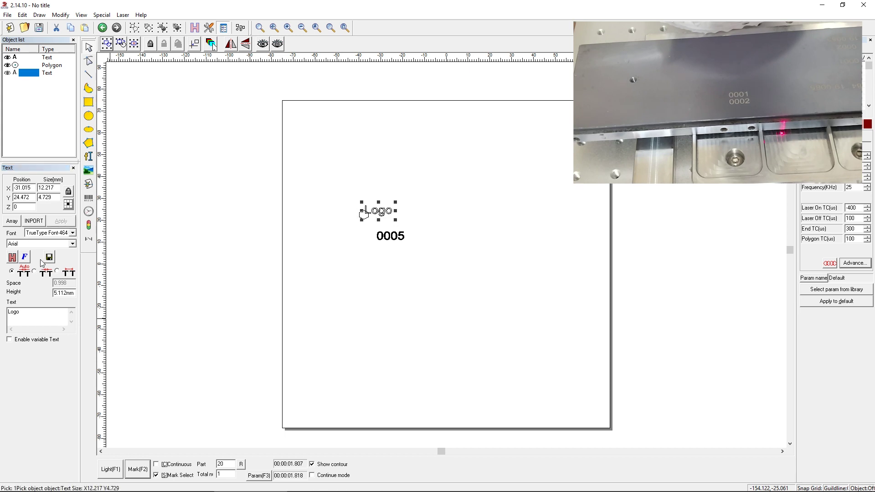
left_click_drag(389, 215, 366, 219)
left_click(364, 214)
left_click(432, 204)
Step: Select the hexagon, Logo and 0005 together, preview and laser-mark them, then select the 0008 text
left_click_drag(437, 197, 333, 298)
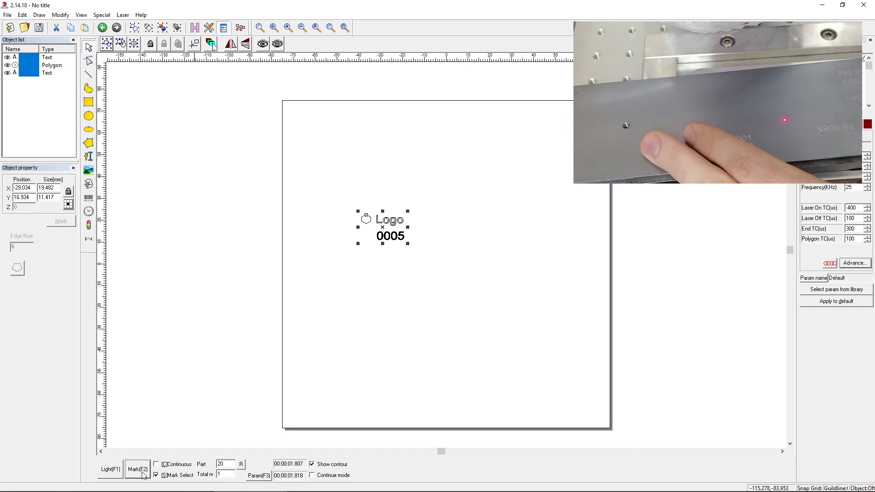
left_click(121, 472)
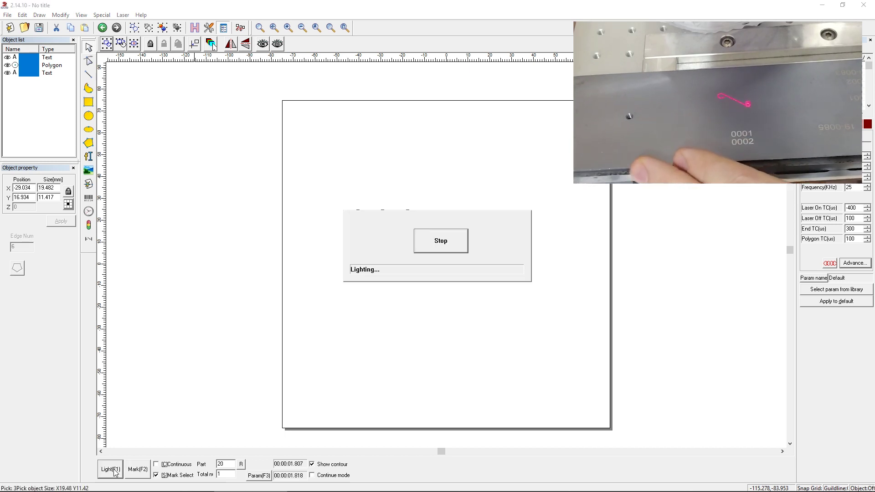
left_click(464, 242)
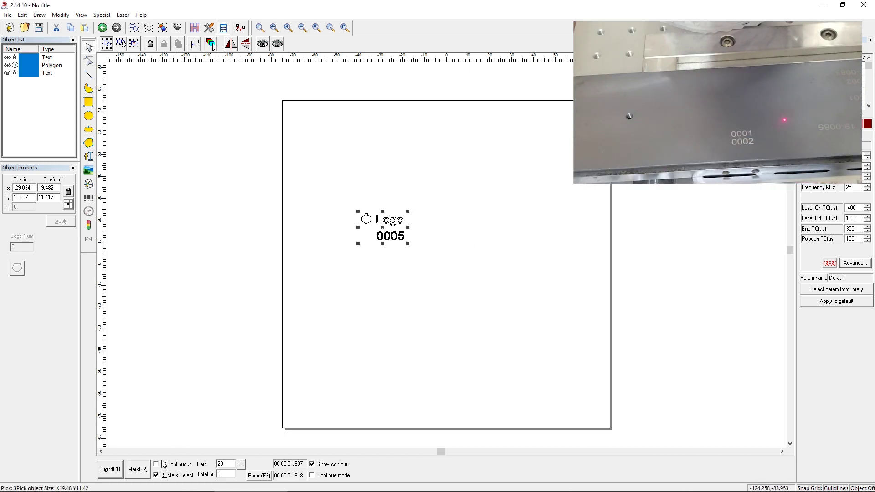
left_click(138, 469)
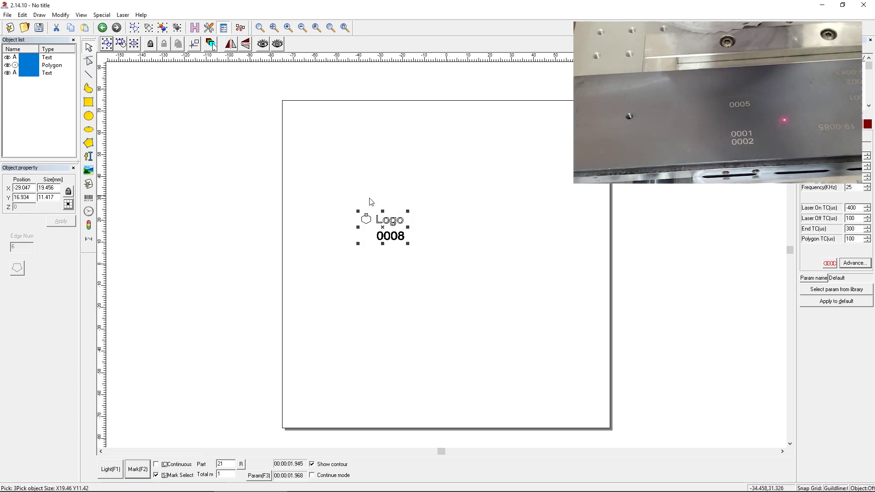
left_click(422, 248)
left_click(396, 238)
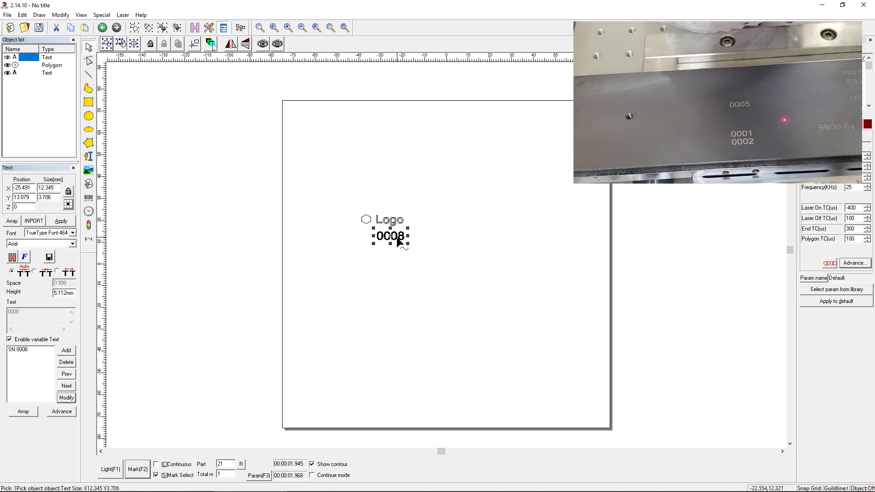
left_click(417, 218)
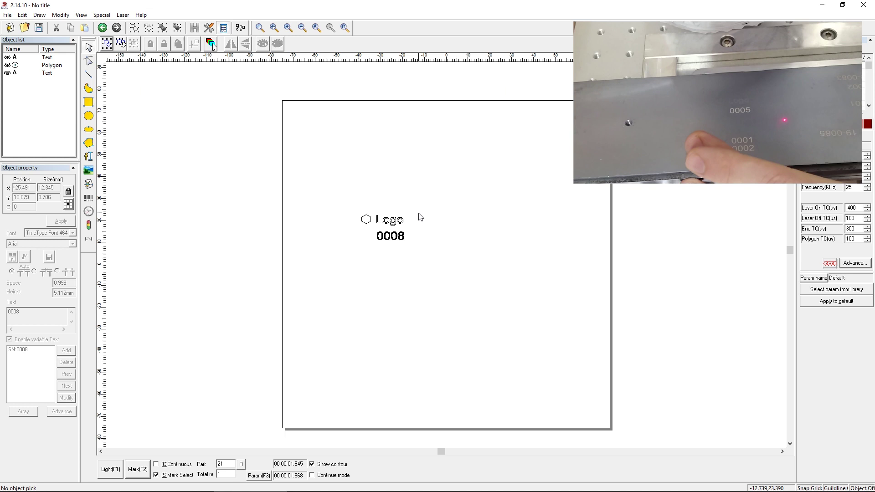
left_click_drag(416, 200, 356, 229)
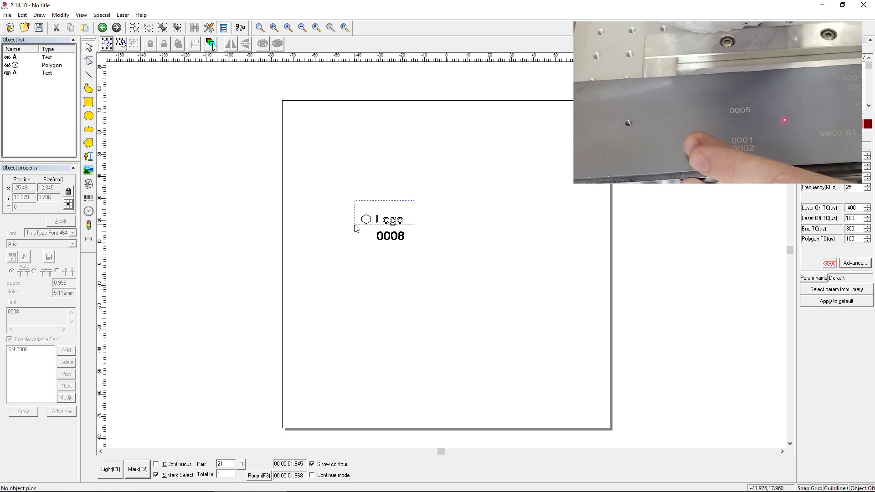
left_click(393, 239)
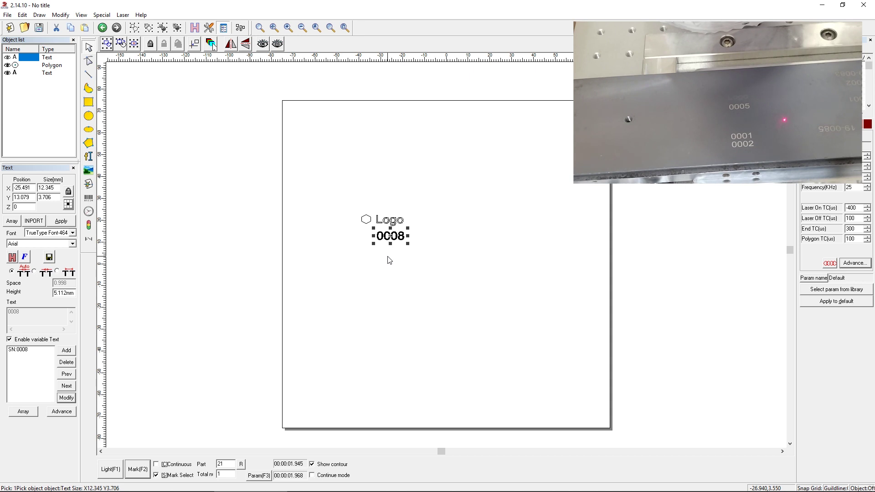
left_click(411, 231)
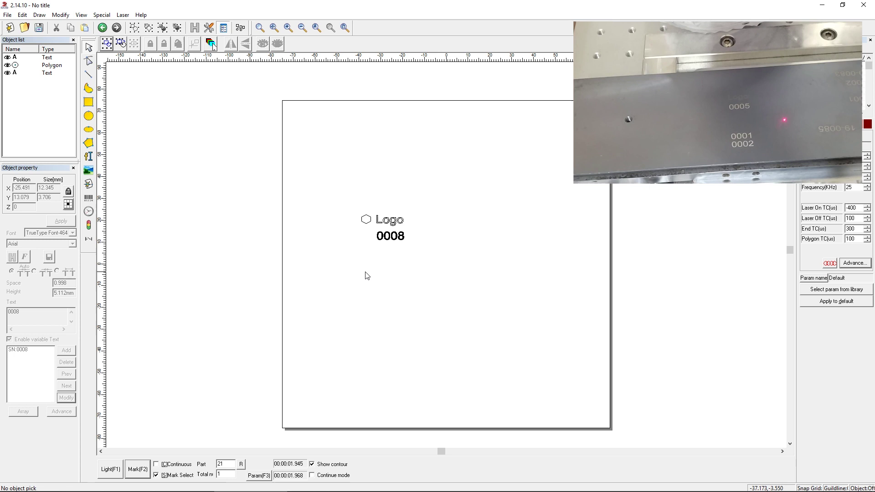
Step: Append a two-digit year date element (Year-19) to the 0008 serial text
left_click(392, 241)
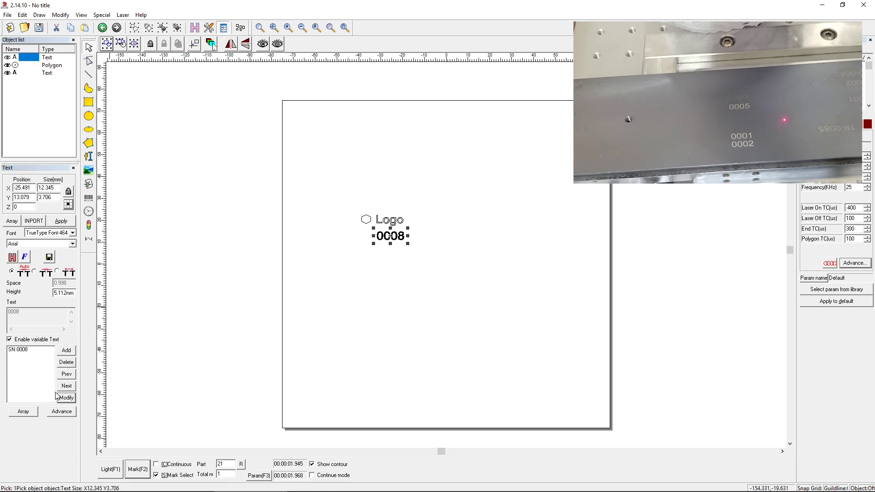
left_click(66, 352)
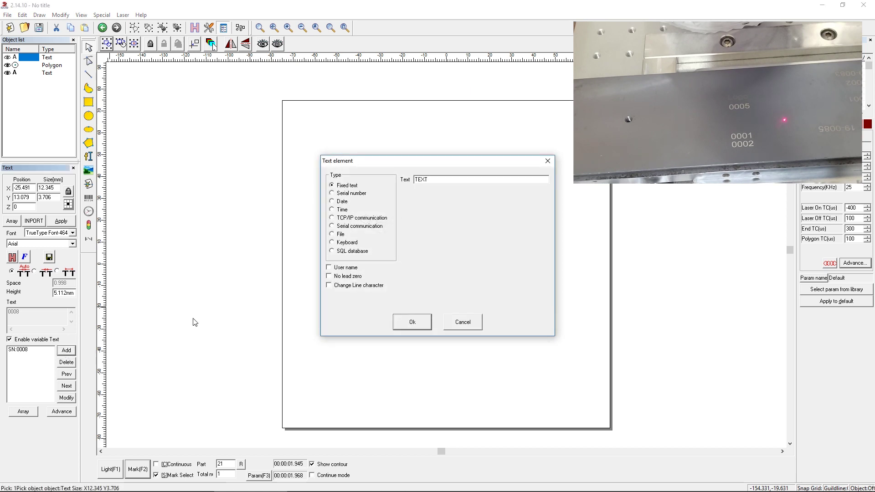
left_click(342, 202)
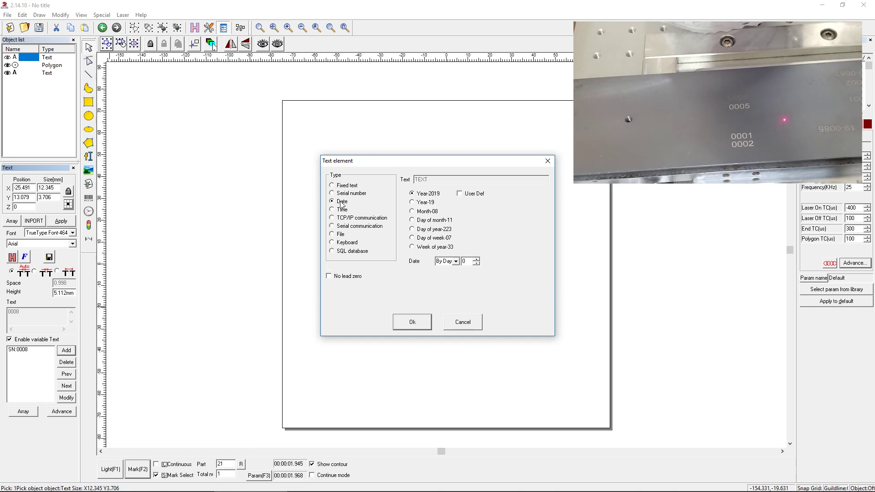
left_click(429, 204)
left_click(413, 323)
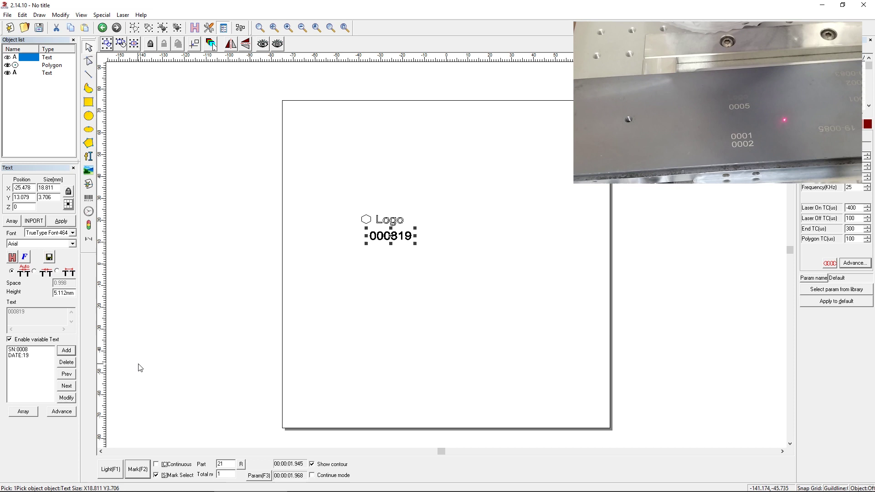
Step: Move the year element before the serial and insert a fixed '-' element between them
left_click(31, 356)
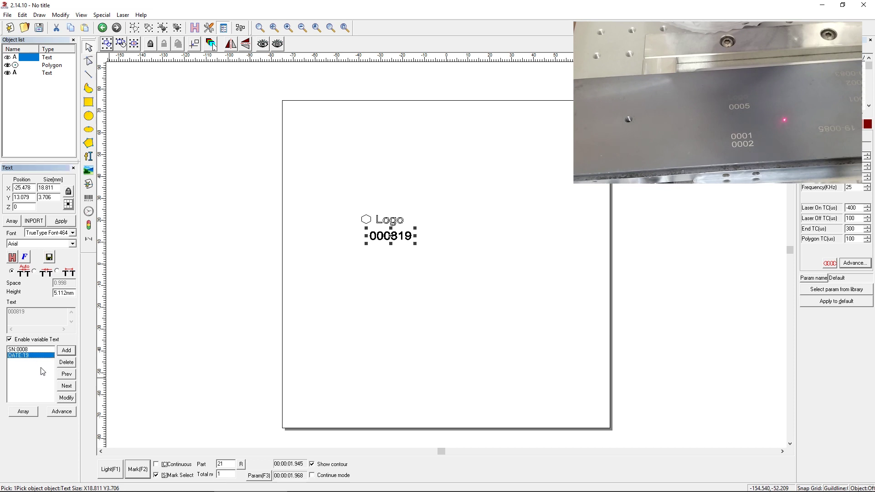
left_click(66, 375)
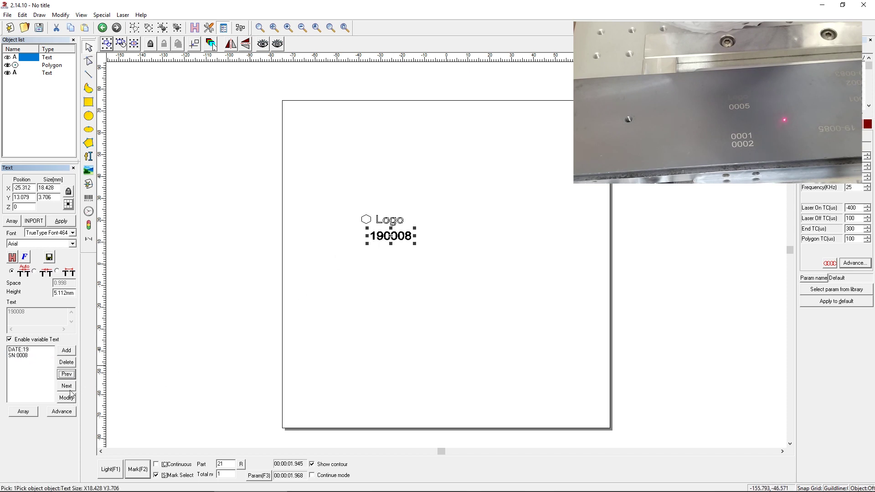
left_click(71, 351)
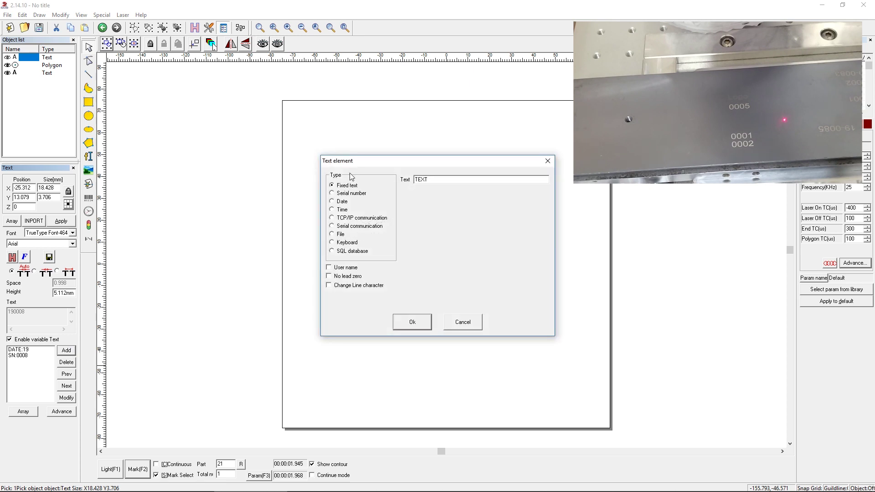
left_click_drag(401, 166, 503, 166)
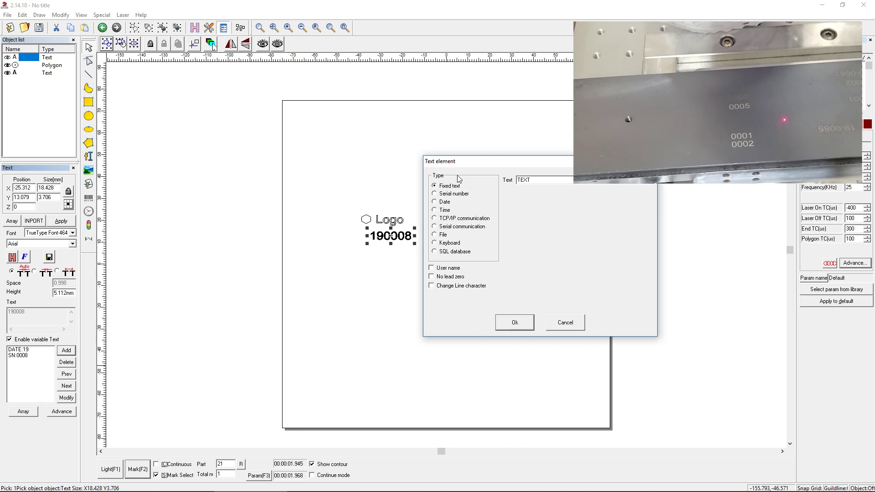
double_click(544, 181)
key("BackSpace")
left_click(509, 322)
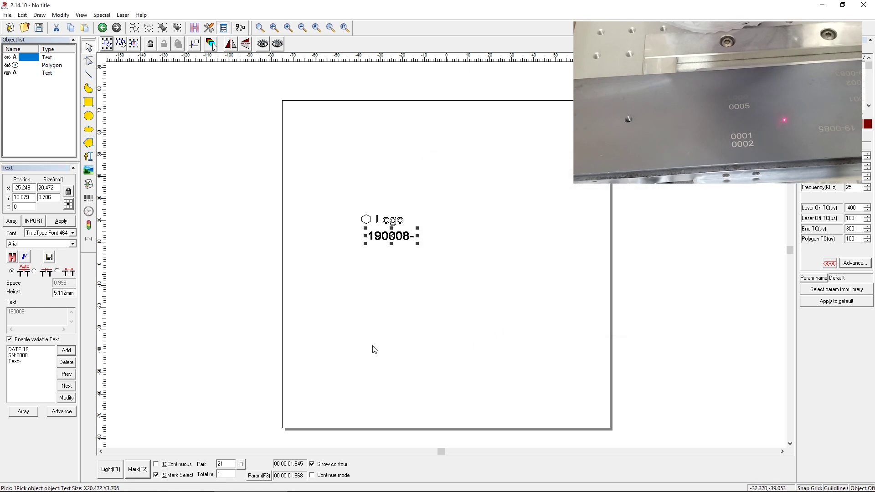
left_click(24, 362)
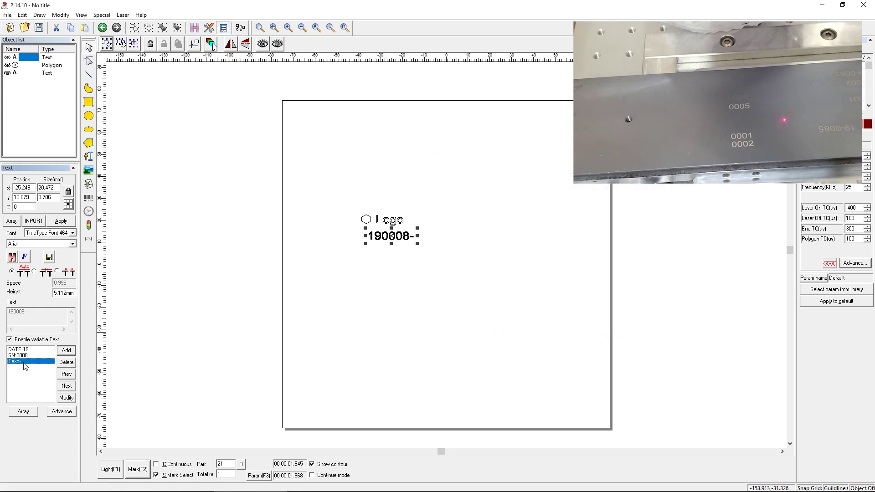
left_click(66, 375)
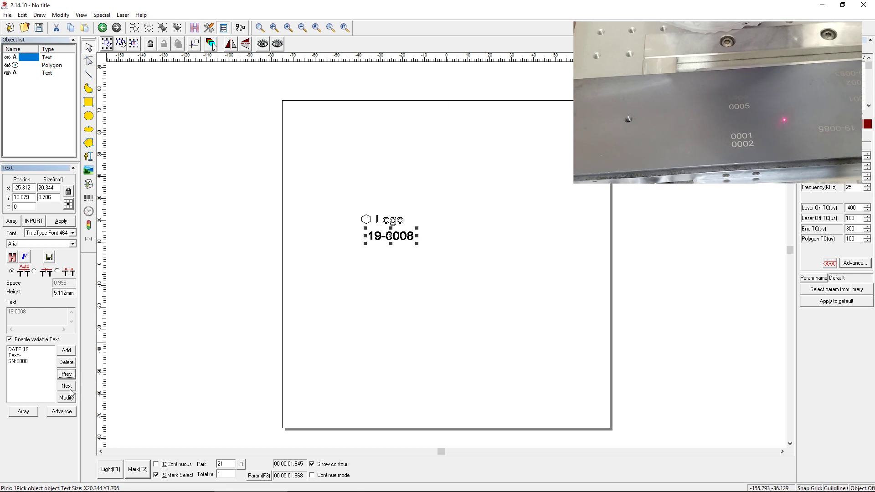
Step: Add a two-digit Date Month element (08) to the variable text
left_click(70, 354)
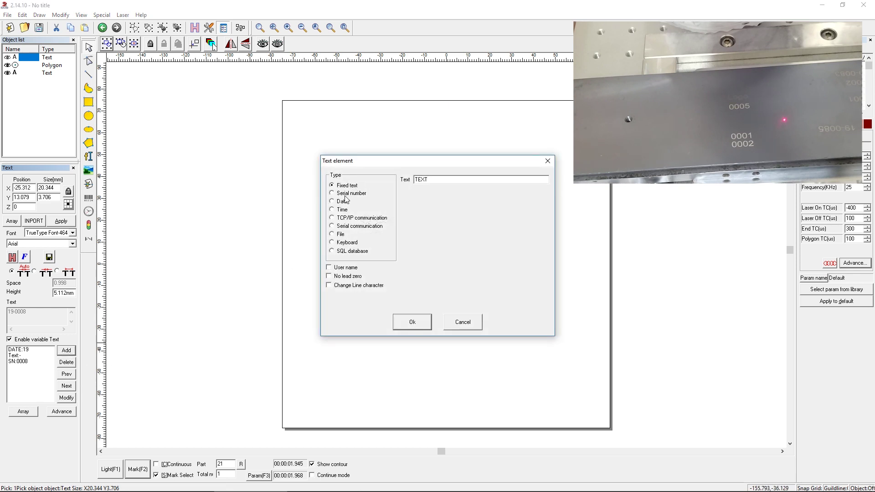
left_click(341, 203)
left_click(429, 212)
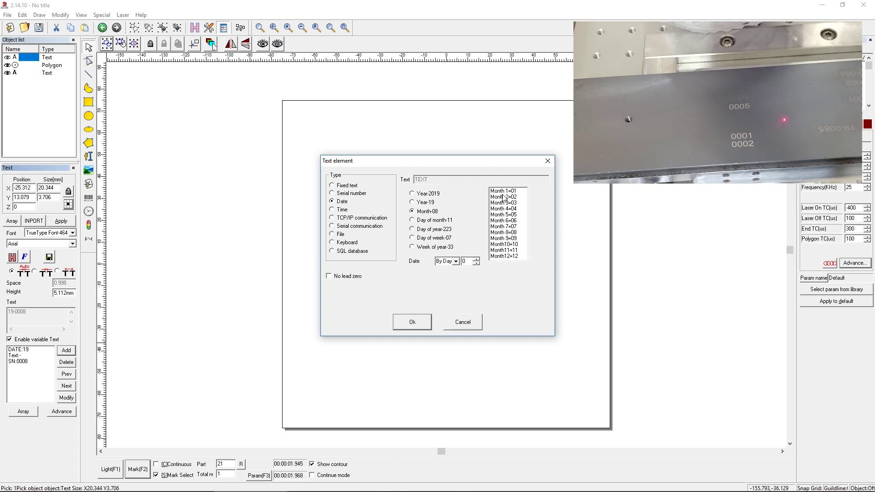
left_click(413, 324)
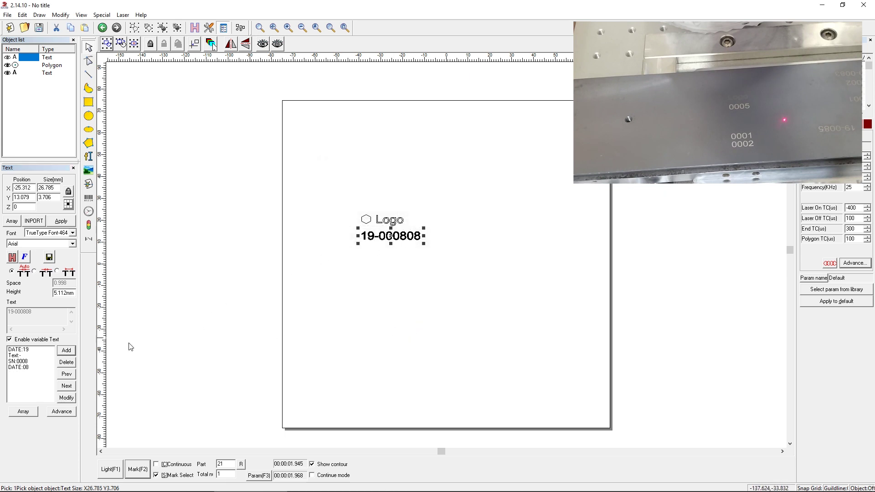
Step: Move DATE:08 up two places so it follows the year 19, giving 1908-0008
left_click(27, 368)
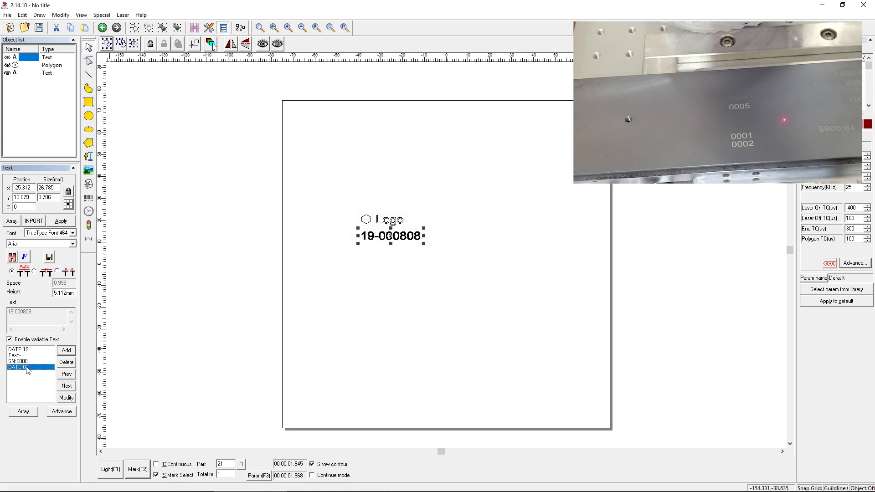
left_click(66, 375)
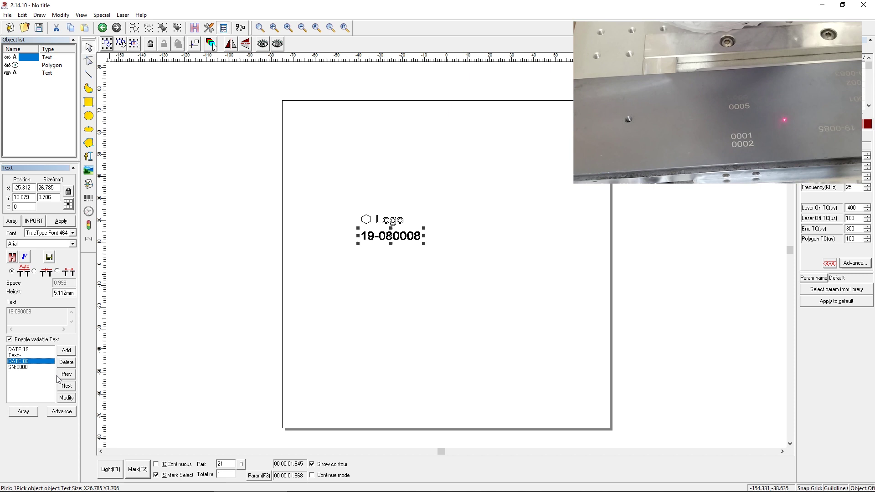
left_click(66, 374)
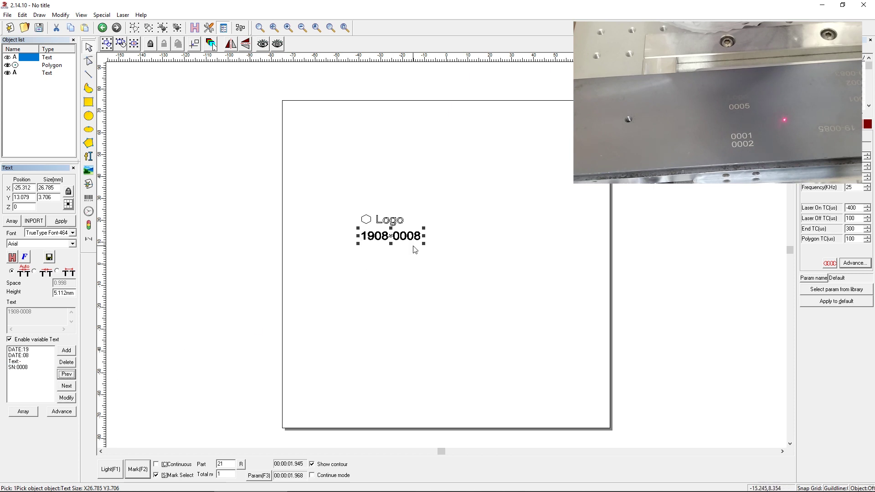
Step: Test selecting the logo and the 1908-0008 text, ending with nothing selected
left_click(389, 256)
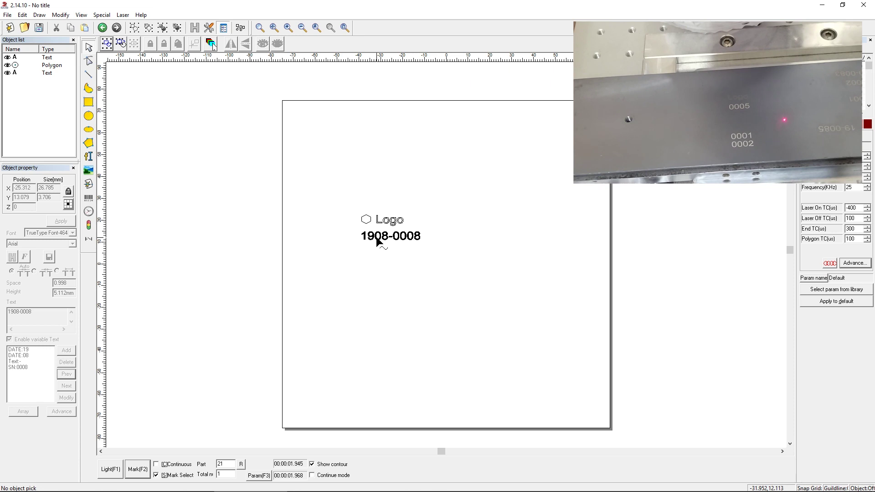
left_click_drag(436, 203, 319, 268)
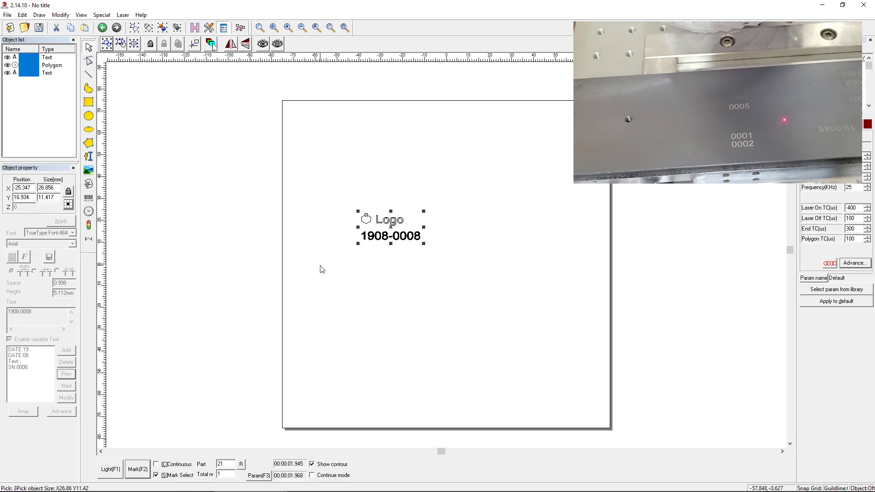
left_click(320, 269)
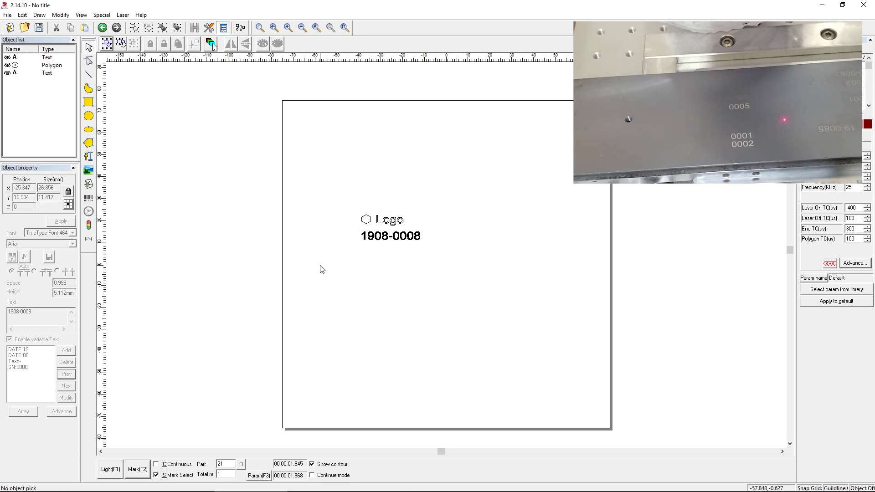
left_click(414, 240)
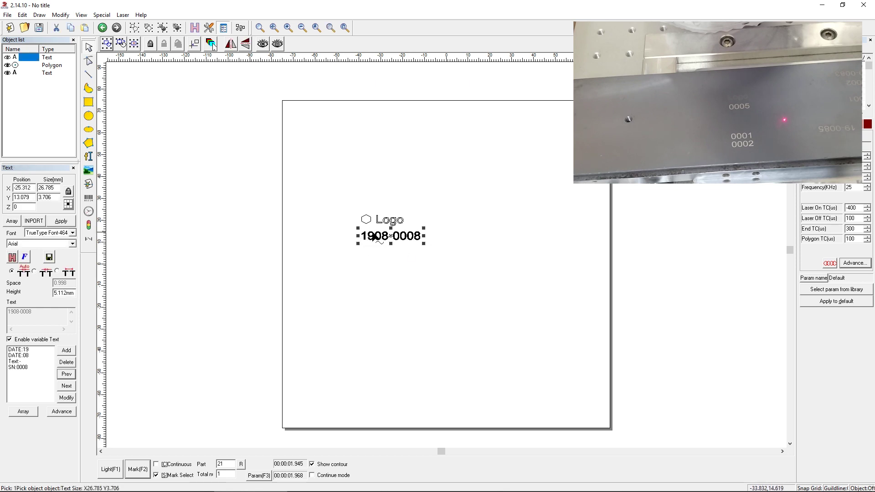
left_click(373, 258)
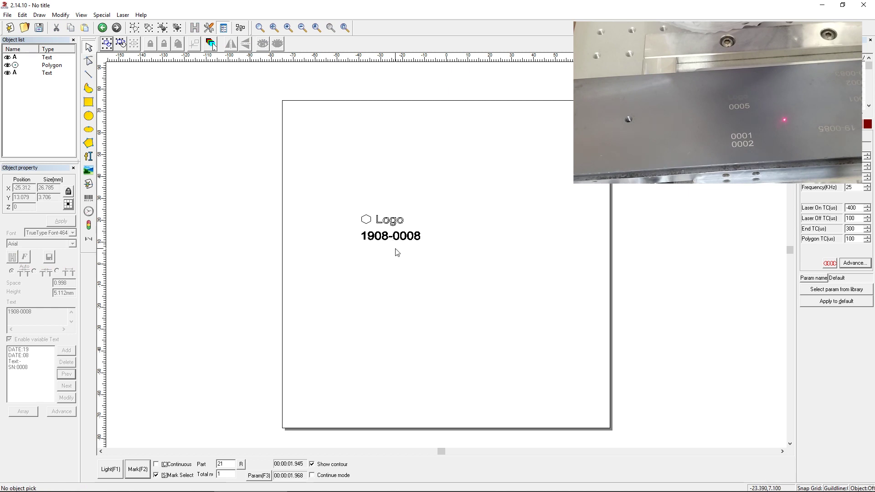
left_click(405, 243)
left_click(401, 252)
Step: Delete the logo hexagon and its Logo caption, then select the remaining 1908-0008 text
left_click_drag(413, 203, 356, 229)
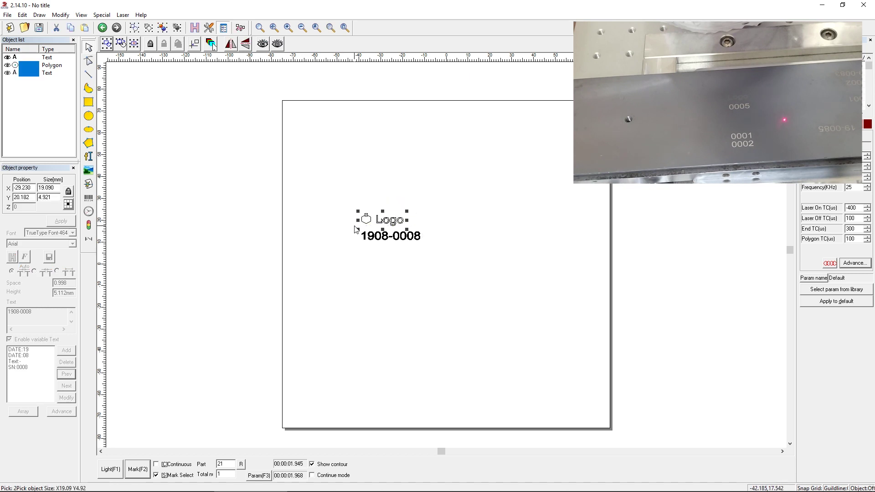
key("Delete")
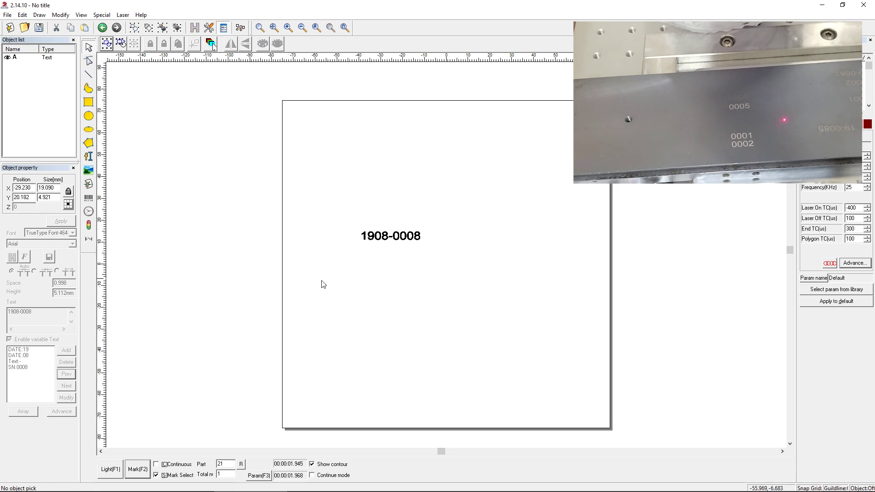
key("ctrl+a")
Step: Remove the year, month and dash elements, leaving only SN:0008 in the text
left_click(36, 350)
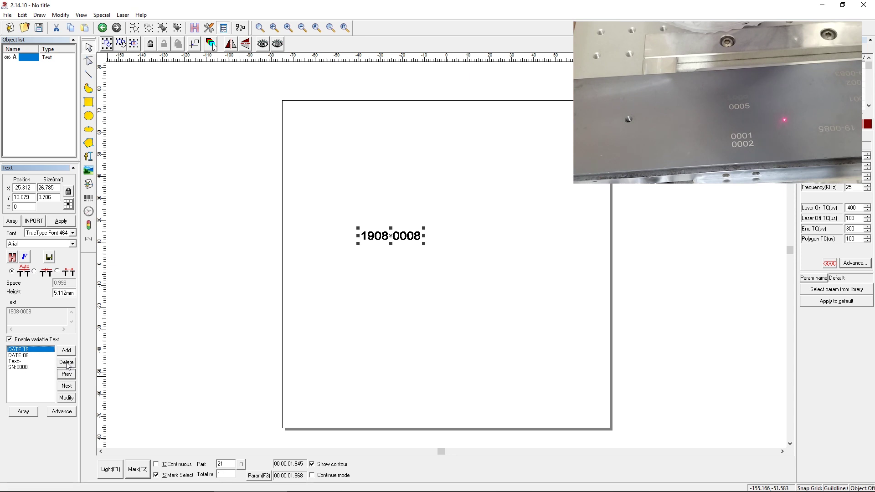
left_click(66, 363)
left_click(40, 352)
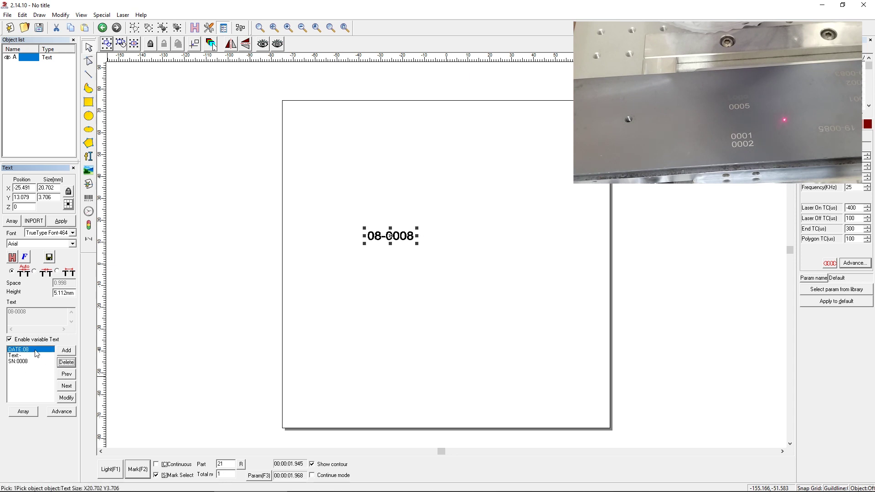
left_click(67, 363)
left_click(37, 350)
left_click(64, 363)
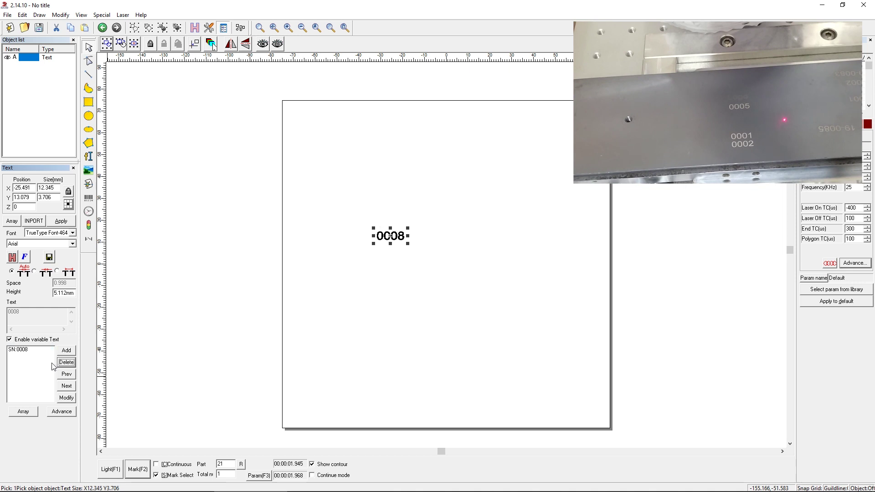
left_click(37, 350)
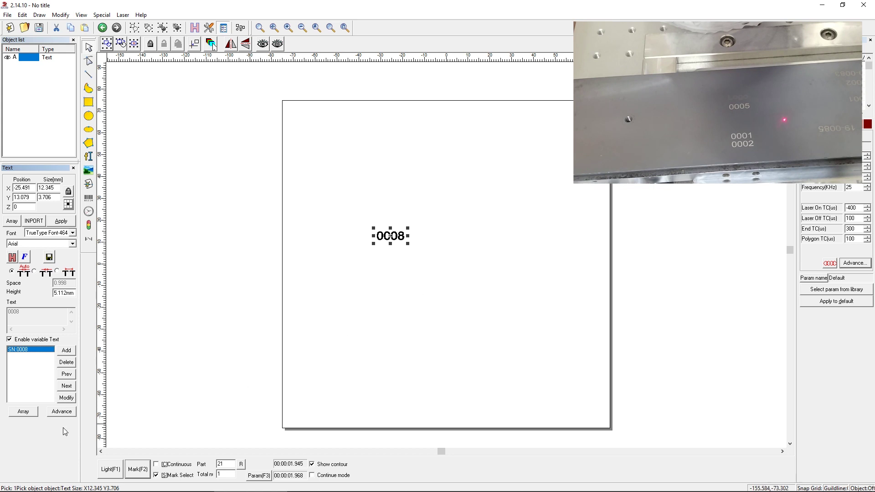
Step: Array the serial text into three horizontal copies
left_click(23, 411)
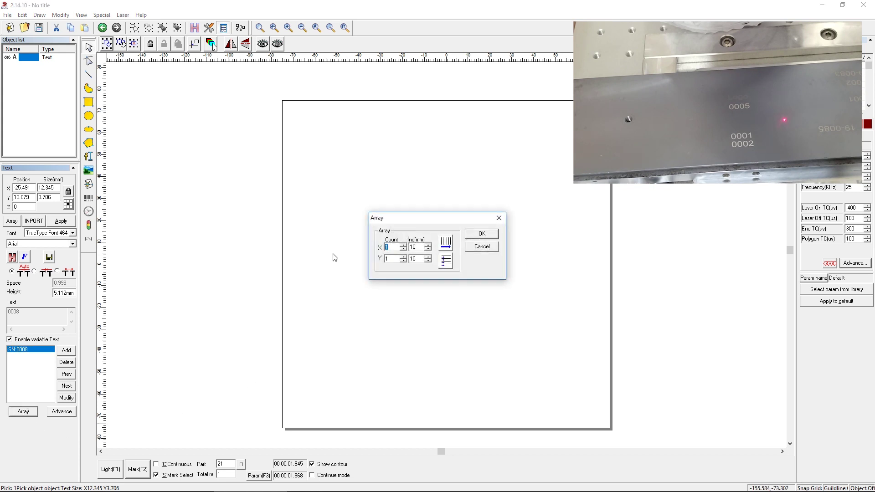
left_click_drag(391, 218, 505, 212)
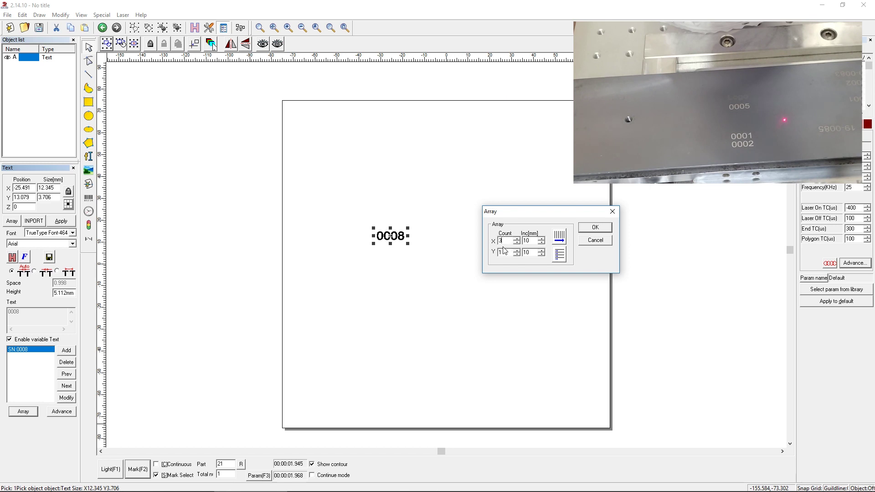
left_click(560, 238)
left_click(606, 233)
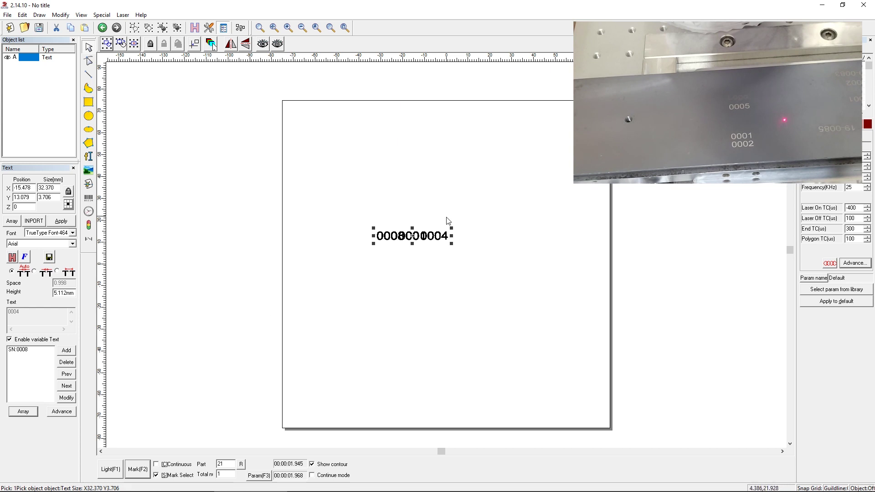
Step: Set the array's X spacing to 35 mm
left_click(23, 412)
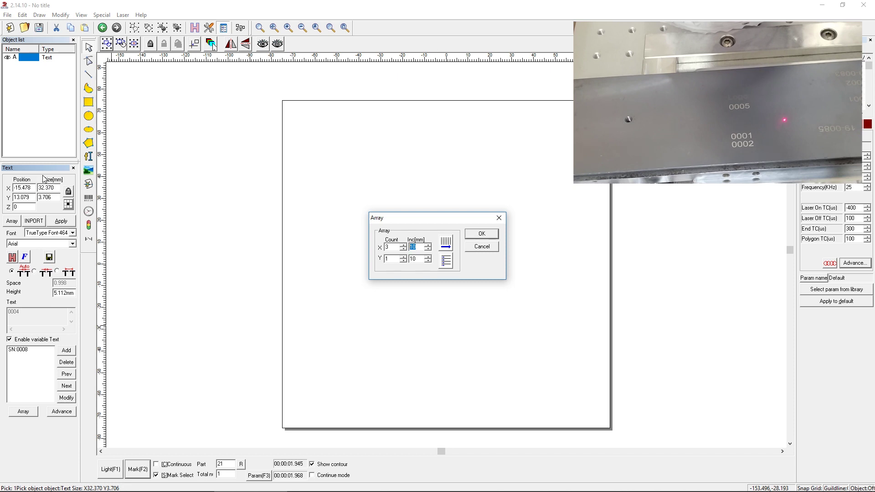
left_click_drag(393, 219, 536, 223)
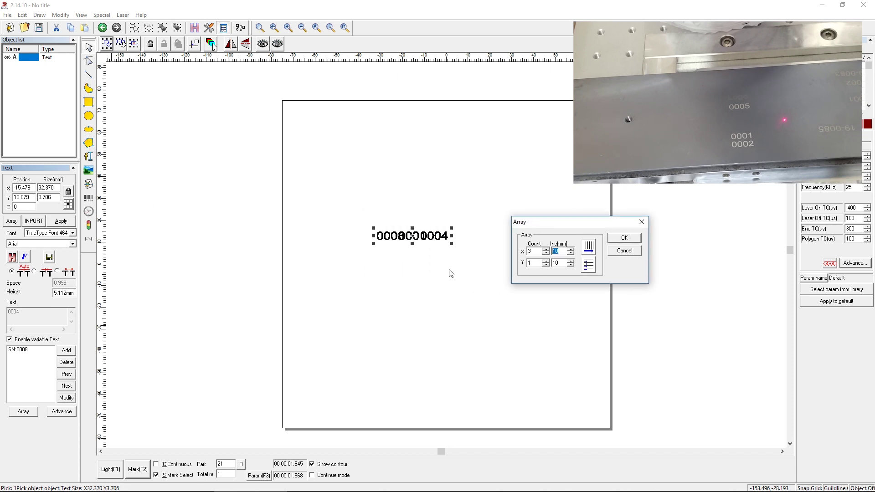
type("35")
key("Return")
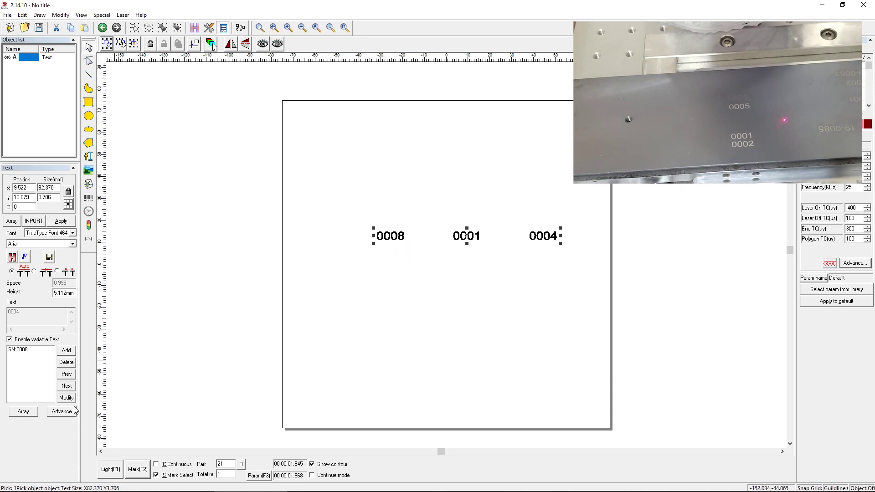
Step: Open the SN:0008 serial settings and enter 2 as the increment
left_click(28, 349)
left_click(67, 398)
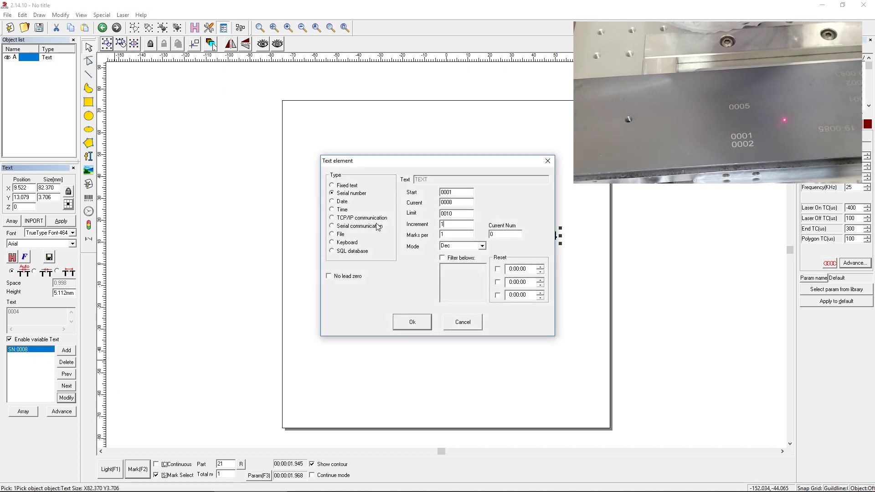
left_click_drag(420, 162, 265, 174)
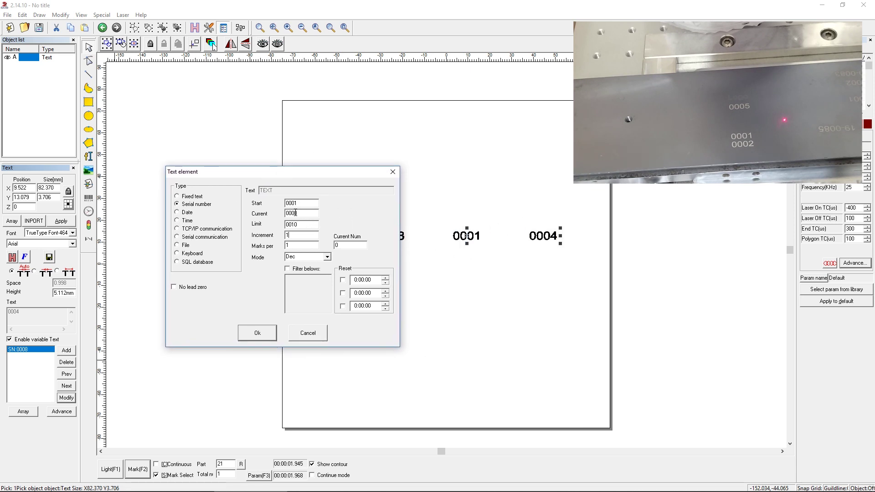
left_click(257, 334)
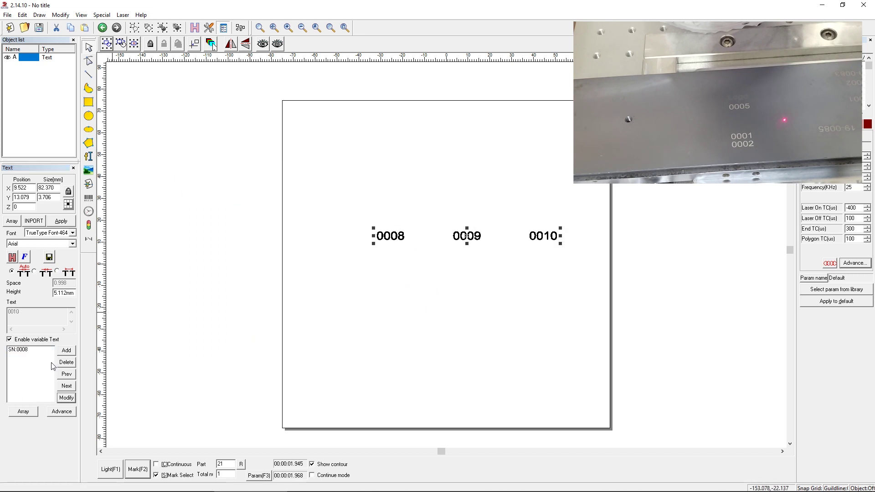
left_click(39, 351)
left_click(66, 398)
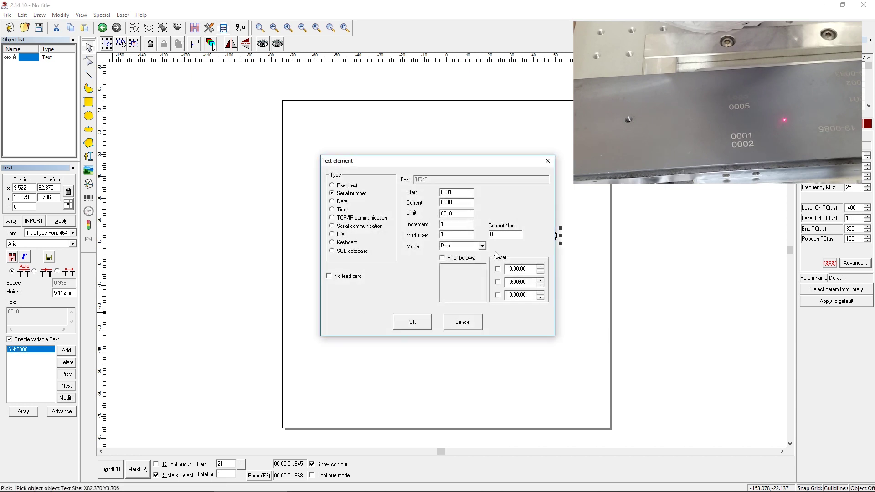
left_click_drag(454, 227, 418, 225)
type("2")
left_click(411, 322)
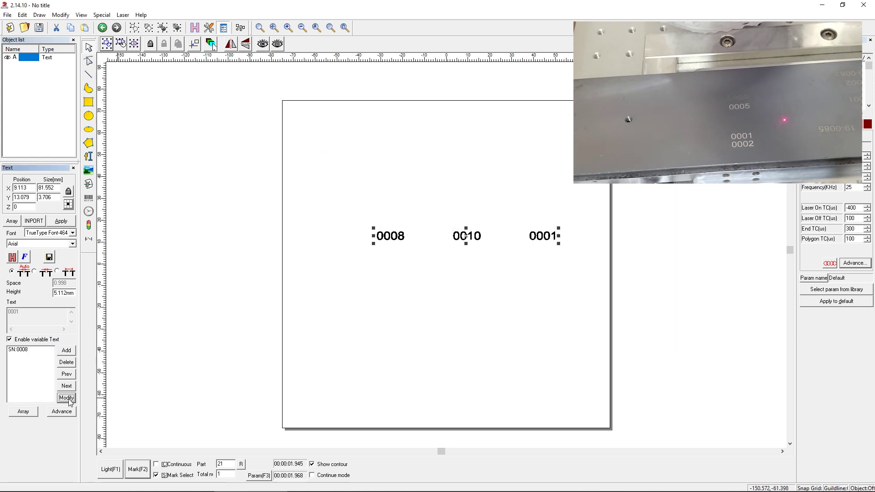
Step: Apply an increment of 5 to SN:0008, so the copies read 0008, 0001 and 0006
left_click(21, 351)
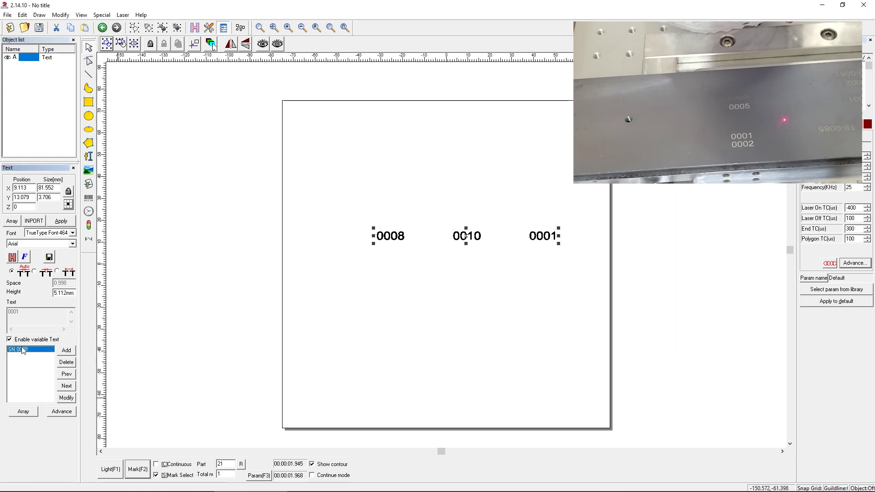
left_click(66, 398)
double_click(442, 224)
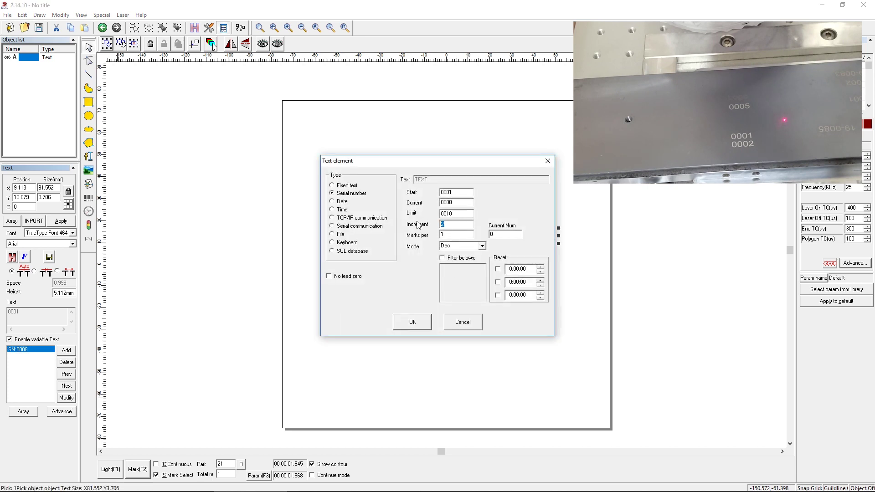
left_click(405, 322)
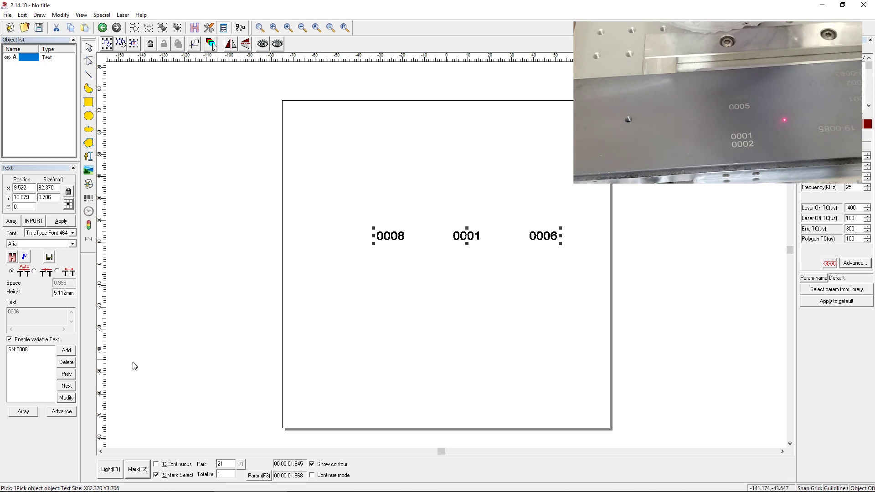
left_click(67, 397)
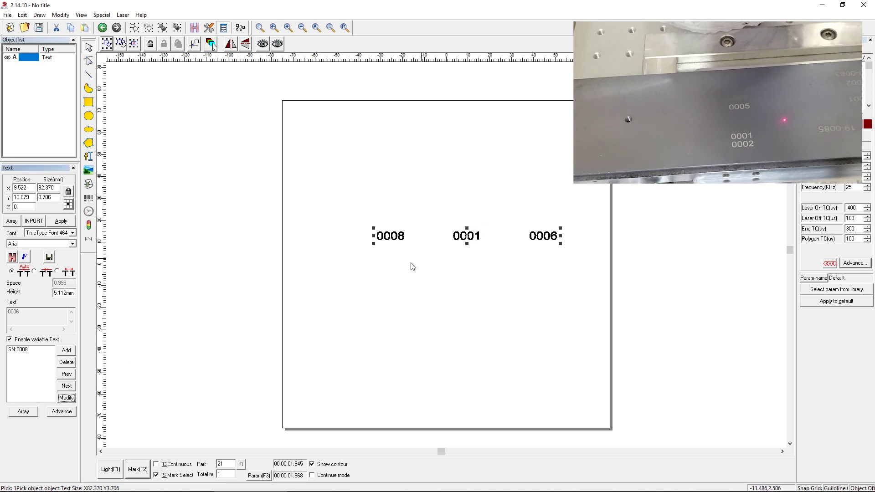
left_click(23, 411)
Step: Add a second array row spaced 5 mm below the first
key("Tab")
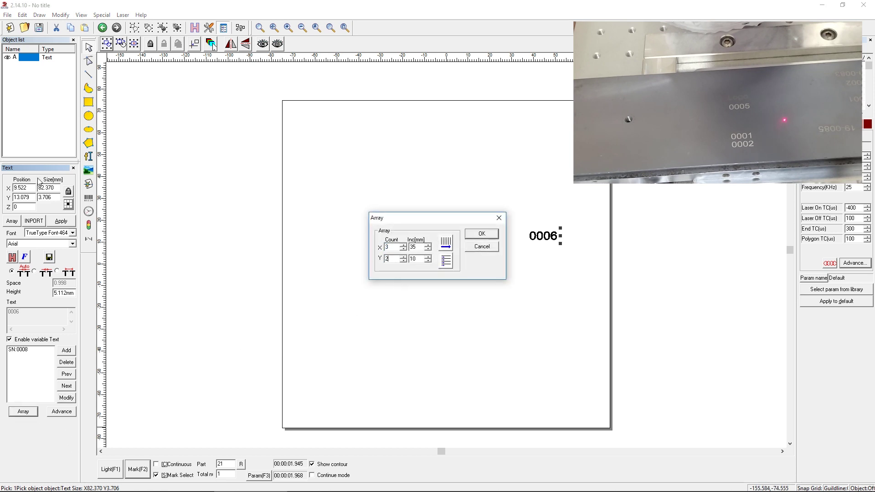
double_click(415, 258)
type("5")
left_click(481, 234)
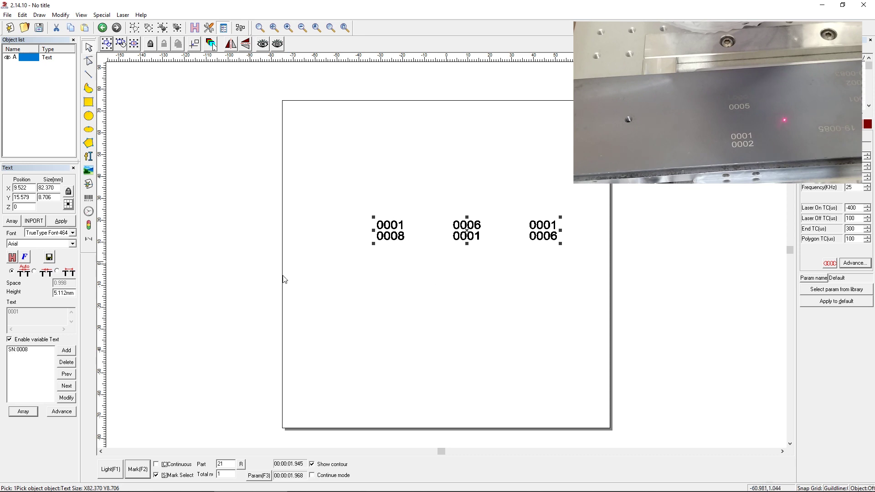
Step: Check the SN:0008 settings unchanged, then rebuild the 3×2 array of serial text
left_click(66, 398)
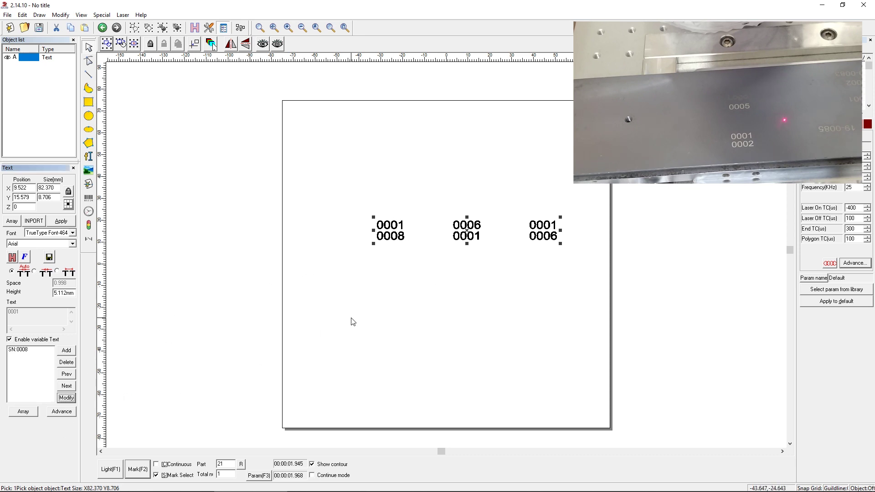
left_click(48, 350)
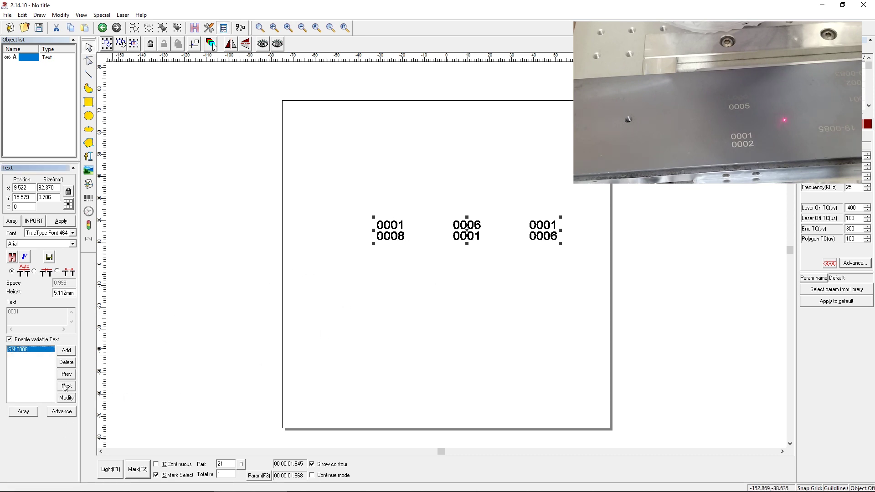
left_click(67, 398)
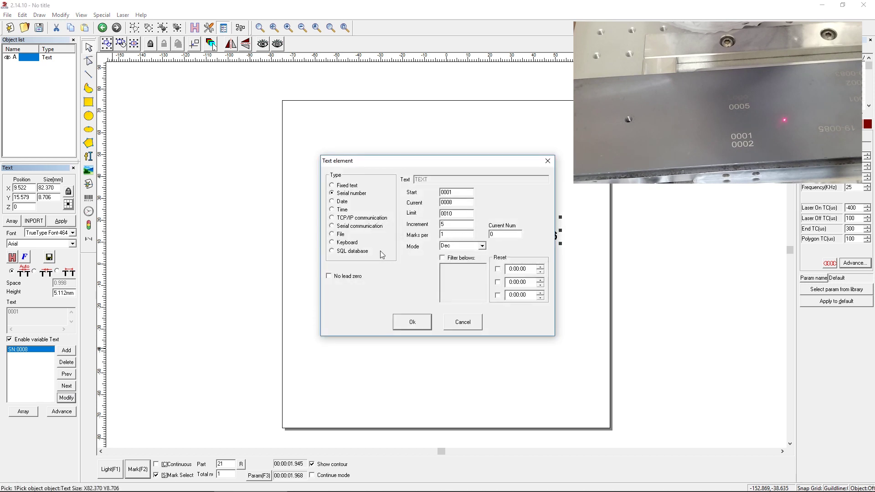
left_click(461, 325)
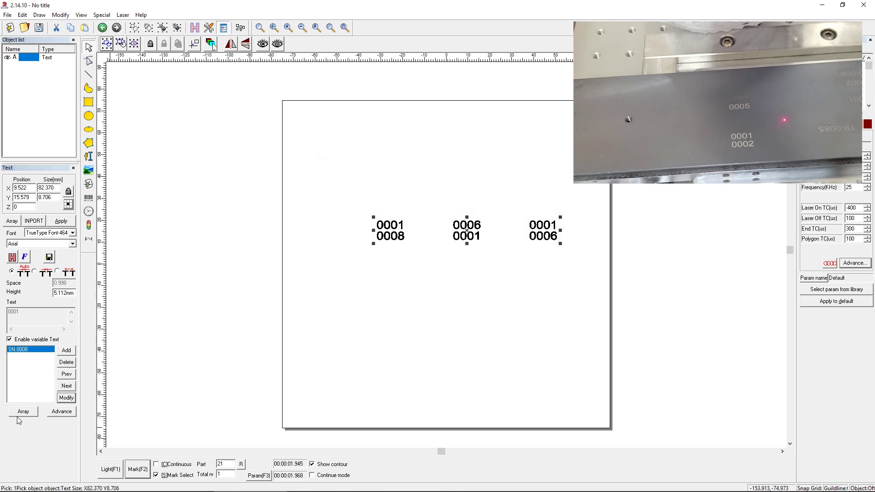
left_click(22, 413)
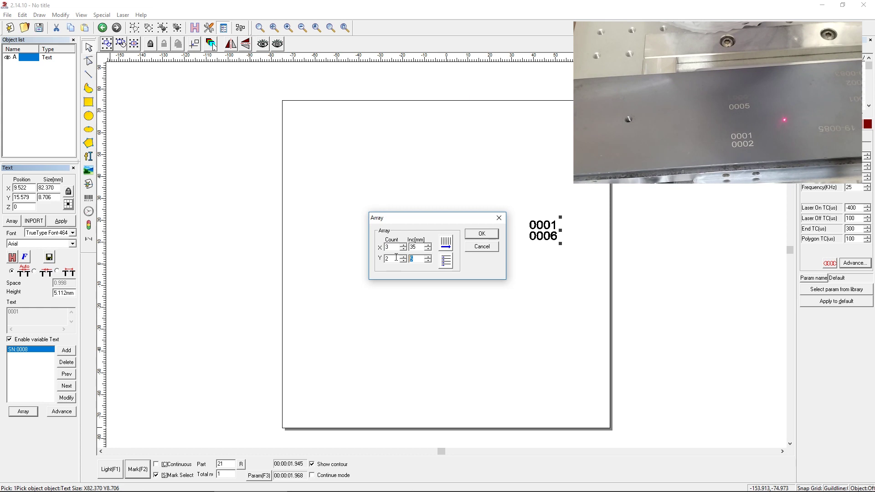
left_click(484, 234)
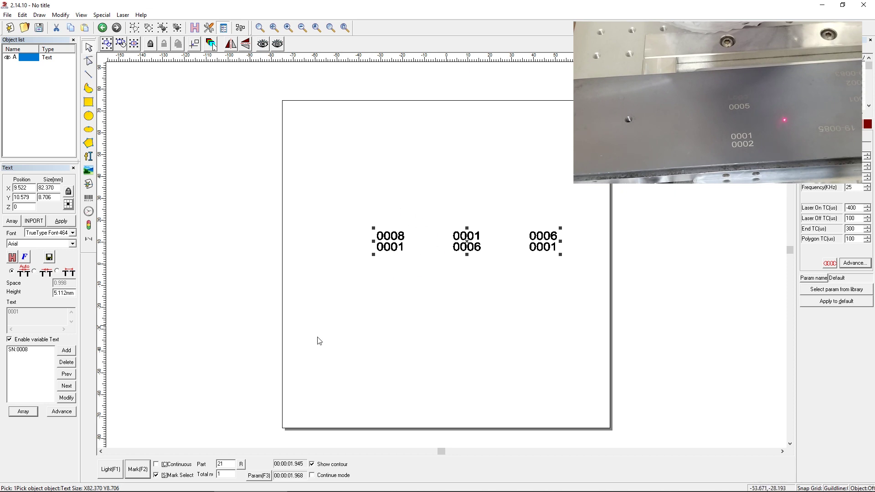
left_click(72, 400)
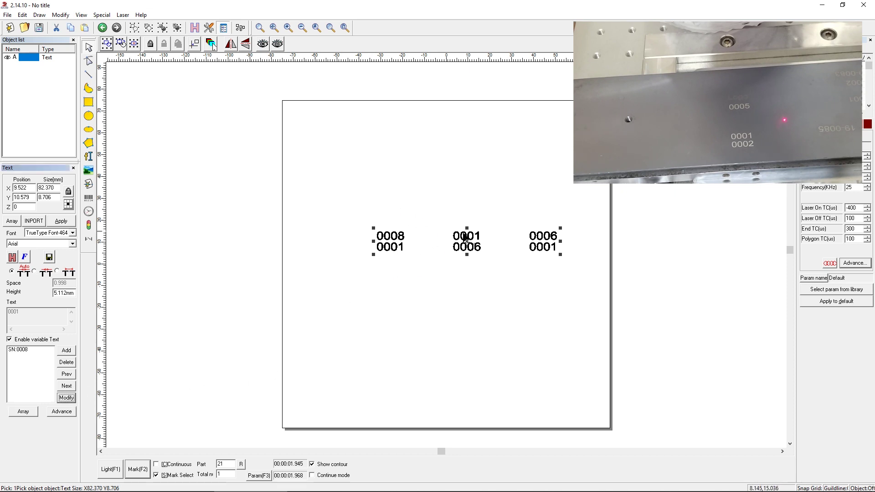
Step: Give SN:0008 a limit of 1000 and an increment of 1, numbering copies 0008–0013
left_click(18, 349)
left_click(66, 398)
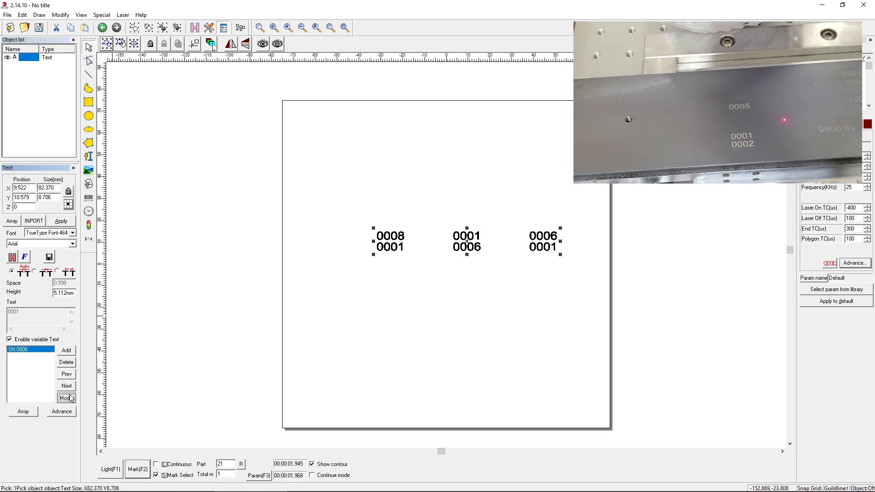
double_click(461, 214)
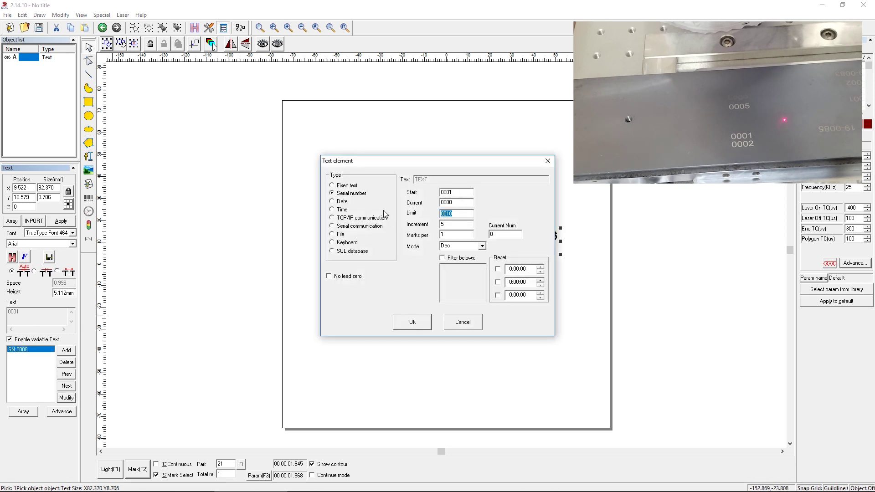
type("1")
left_click(405, 326)
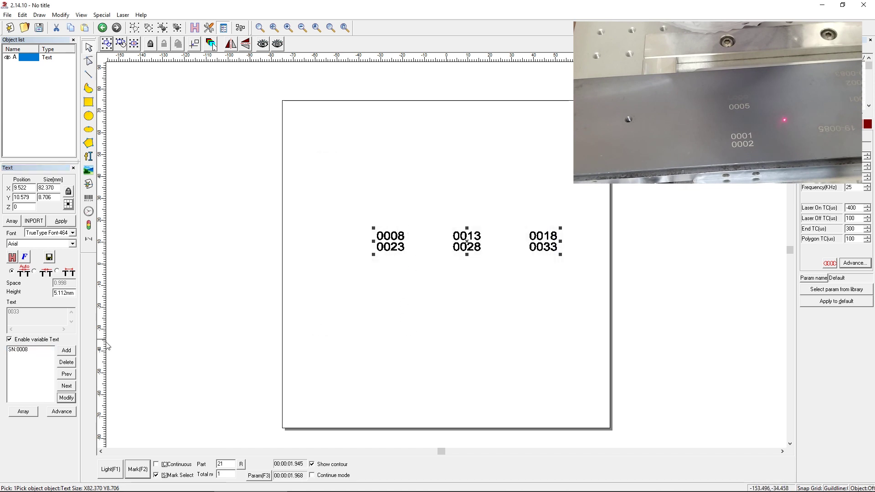
left_click(35, 350)
left_click(66, 398)
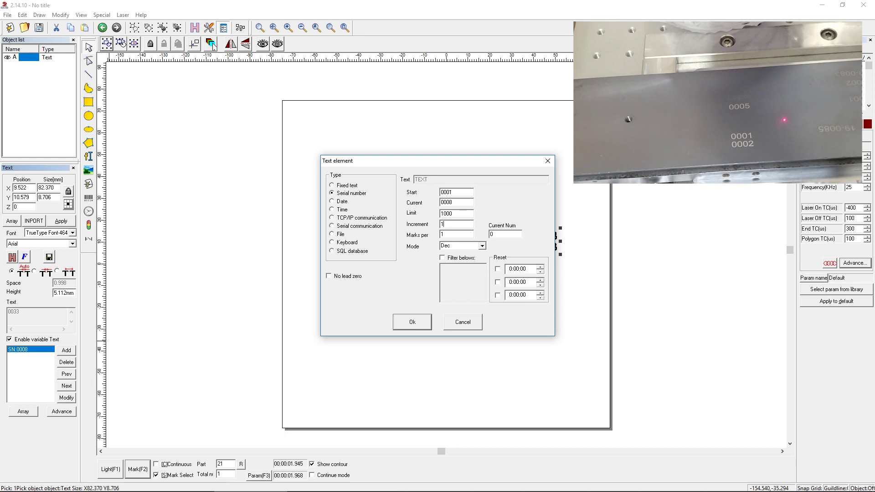
left_click(402, 321)
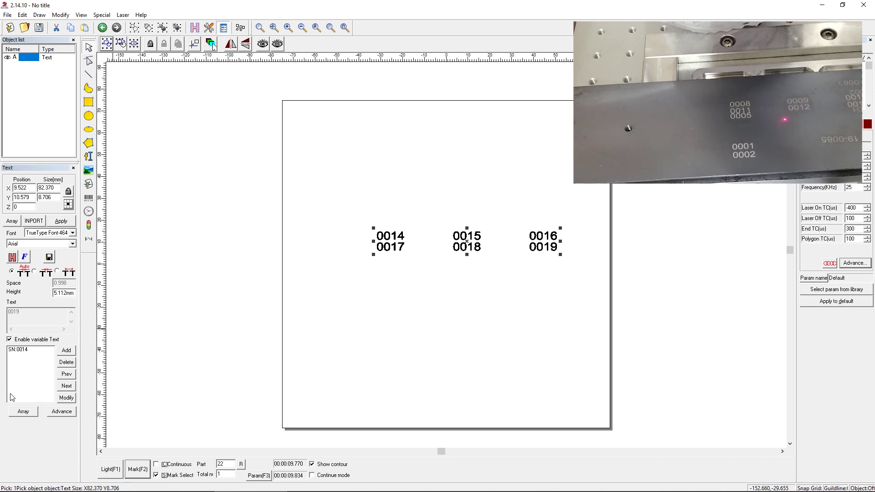
Step: Select the SN:0014 serial-number entry in the variable text list
left_click(24, 350)
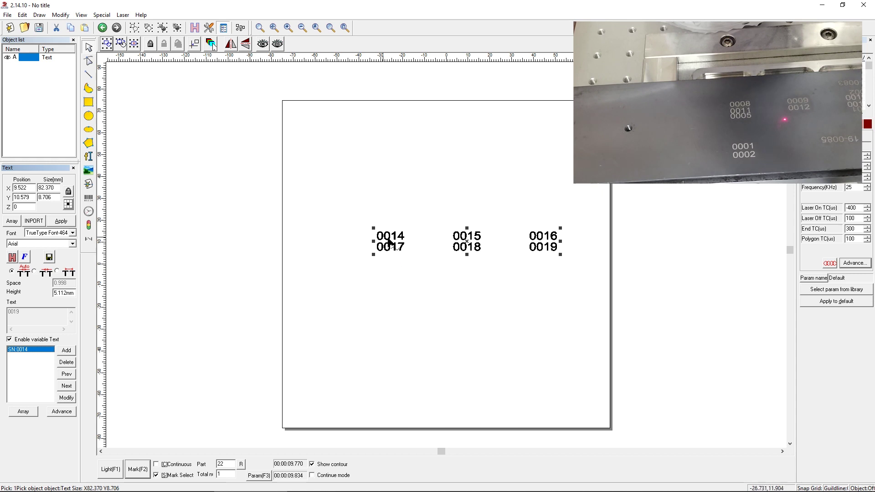
left_click(360, 303)
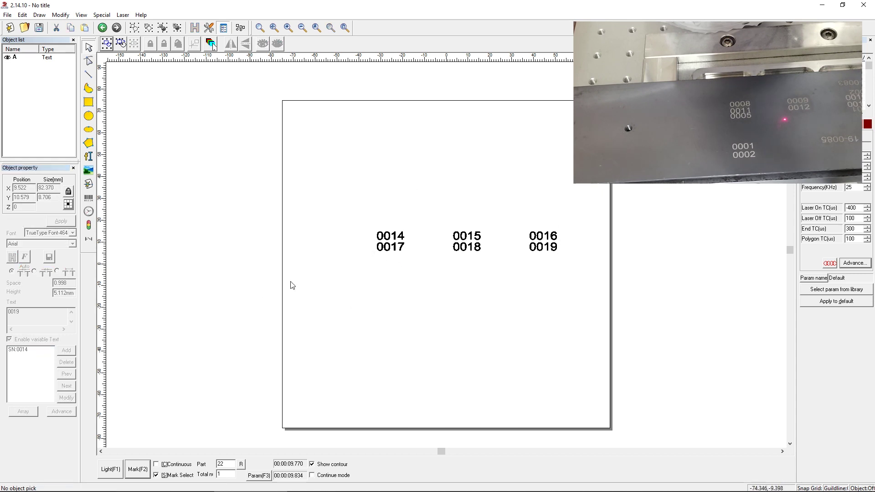
left_click(88, 116)
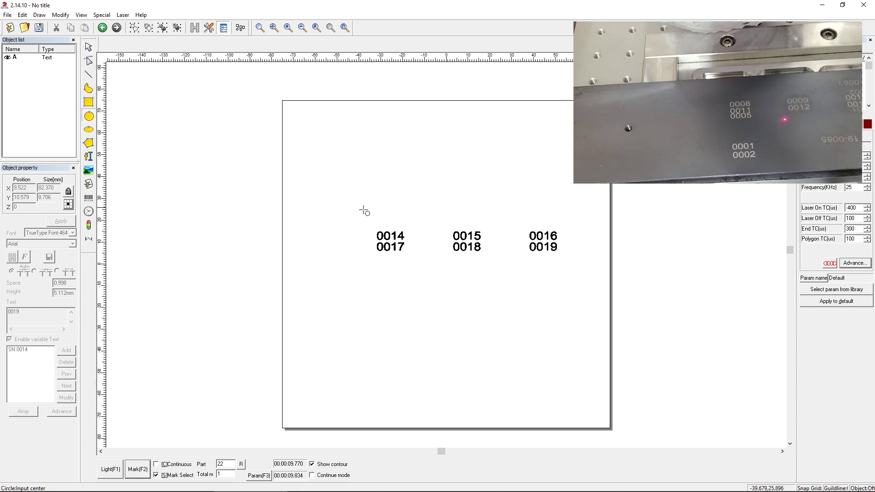
left_click_drag(364, 217, 359, 221)
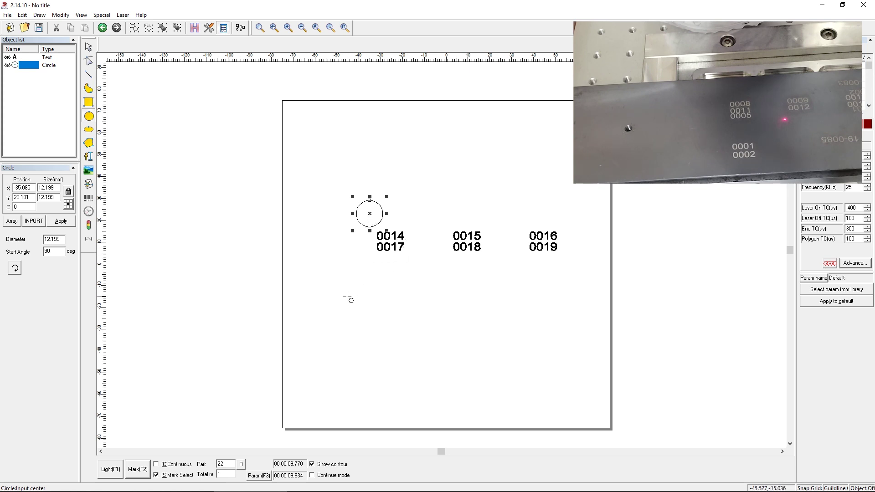
key("Delete")
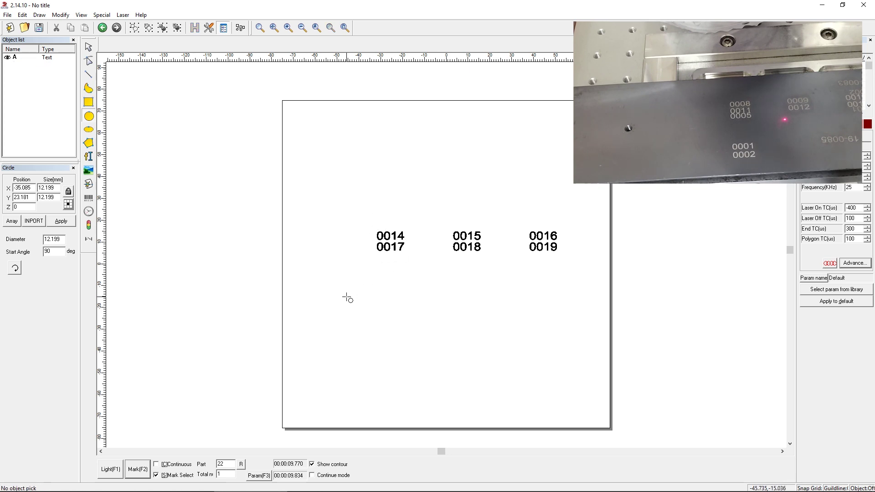